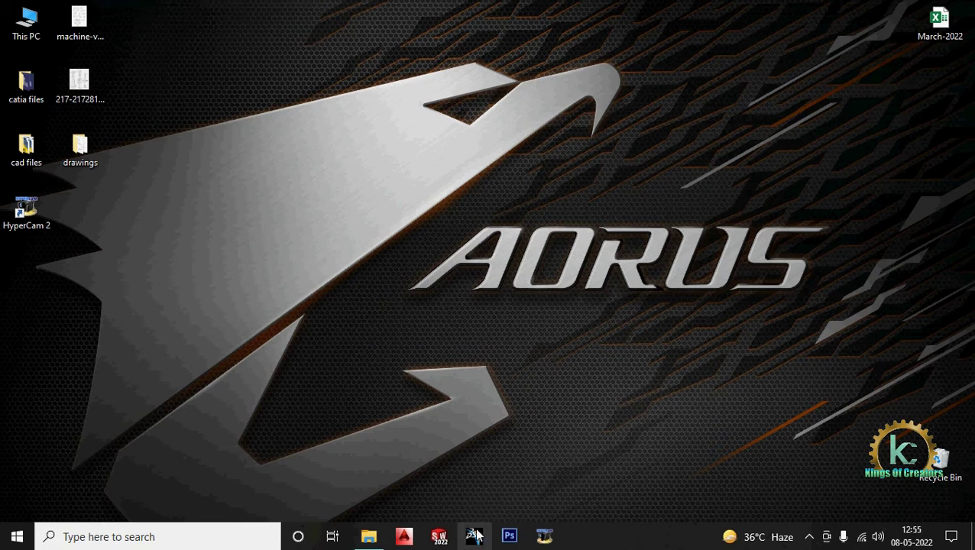
Launch CATIA V5 and add a new part to the product in the Part Design workbench.
click(474, 537)
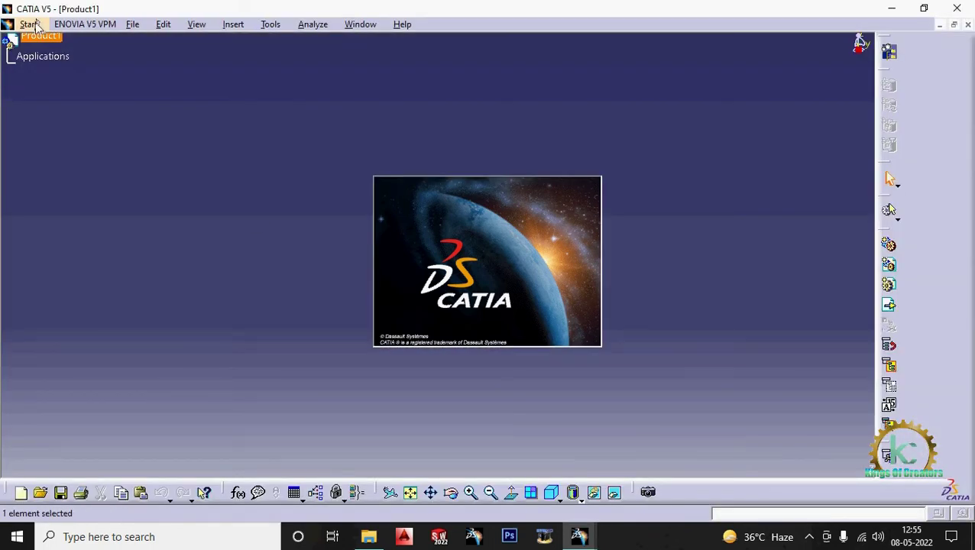
click(29, 24)
mouse_move(46, 59)
click(288, 60)
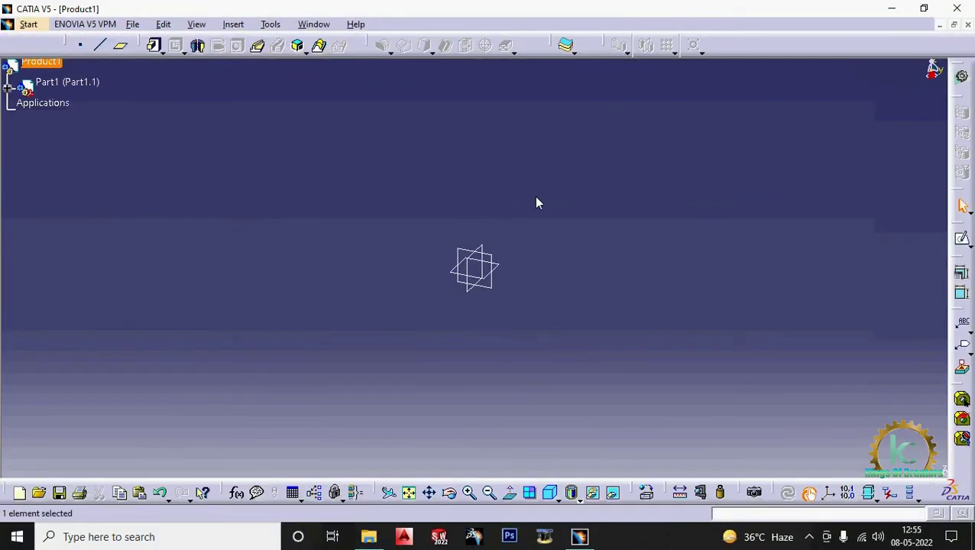
Open a new sketch on the part's yz plane.
click(501, 261)
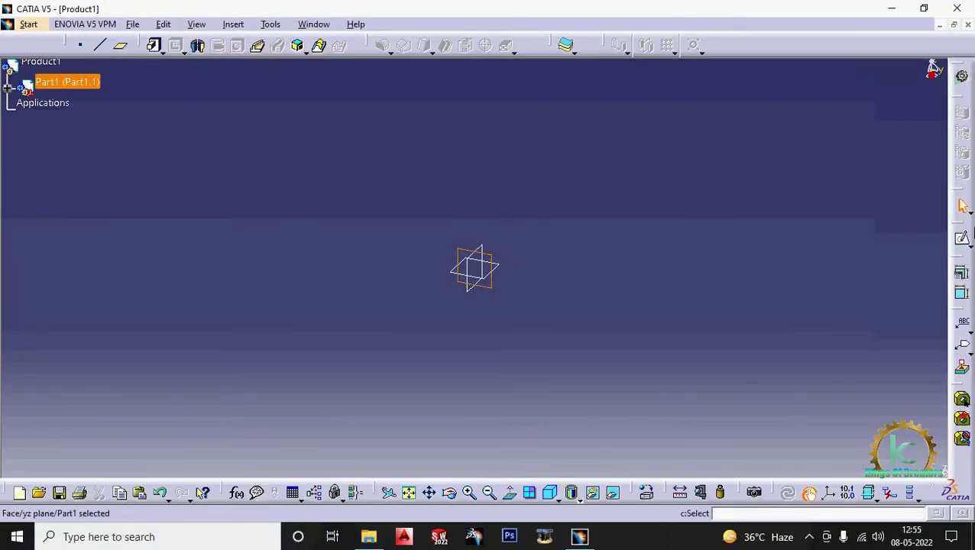
click(962, 241)
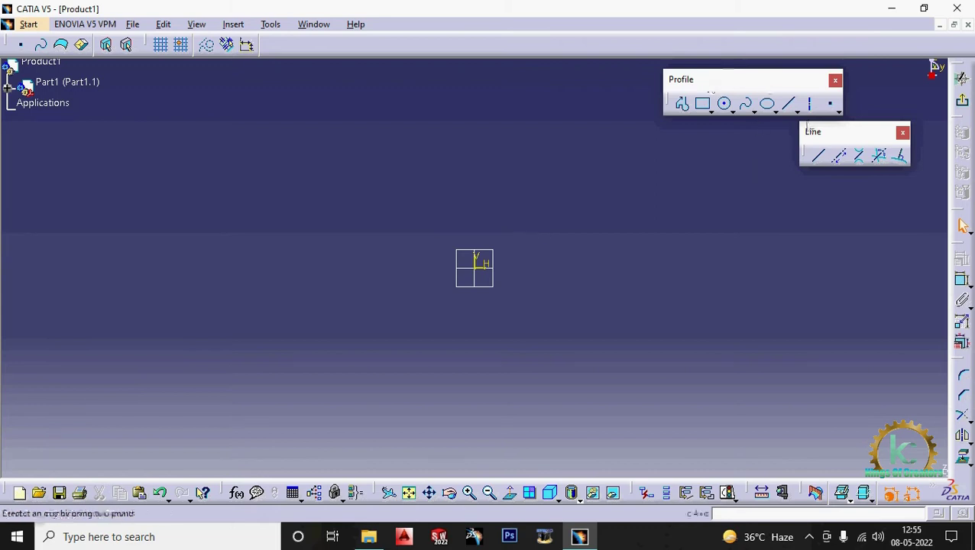
click(236, 25)
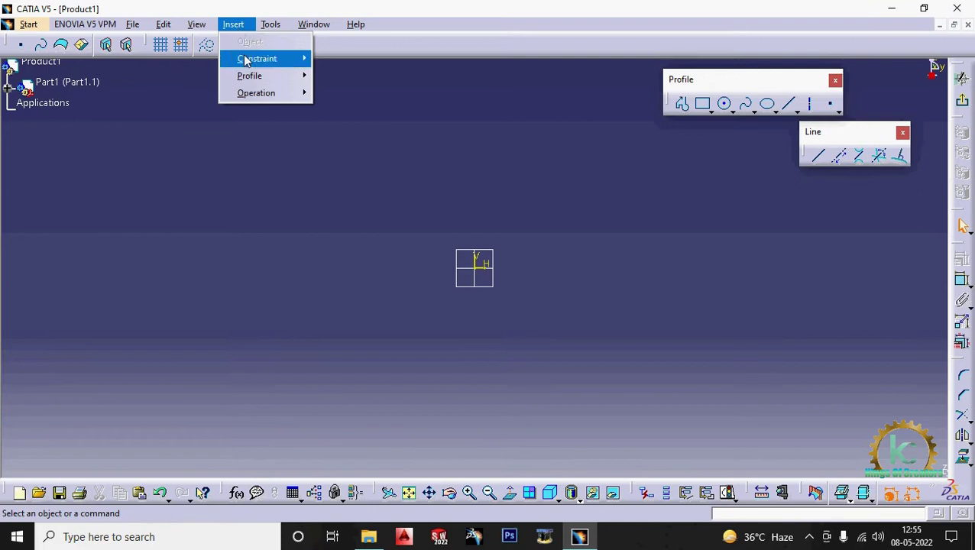
mouse_move(253, 79)
mouse_move(380, 164)
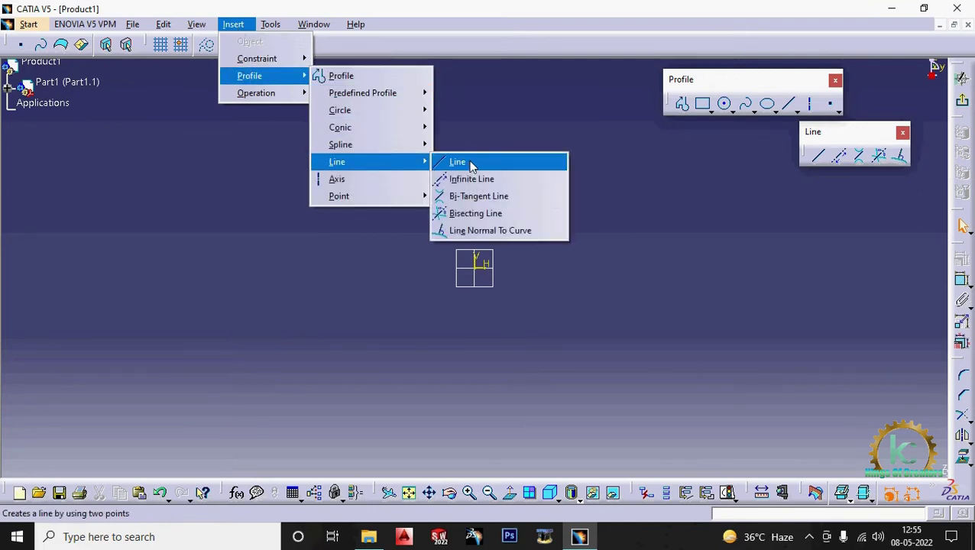
click(556, 266)
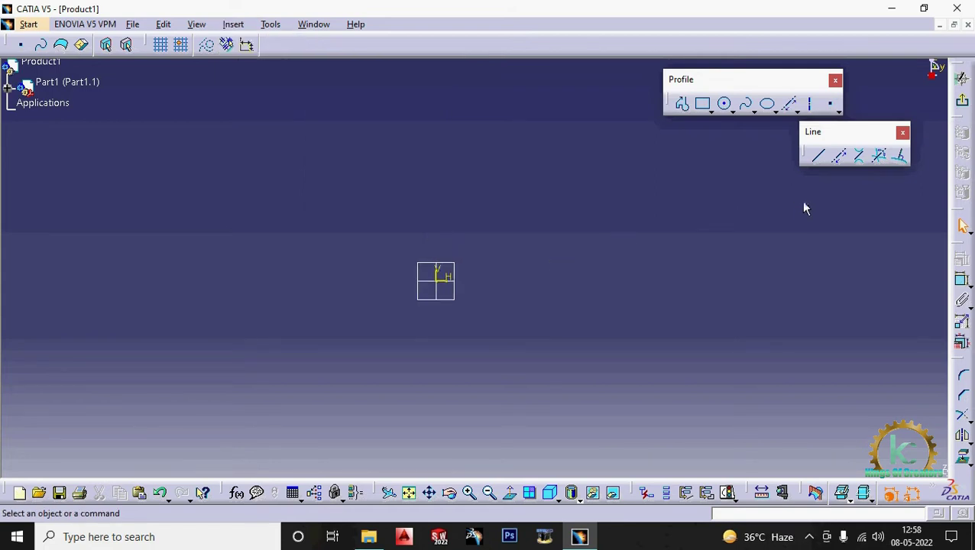
Draw a horizontal line along the H axis, running across the sketch origin from the negative to the positive side.
click(818, 156)
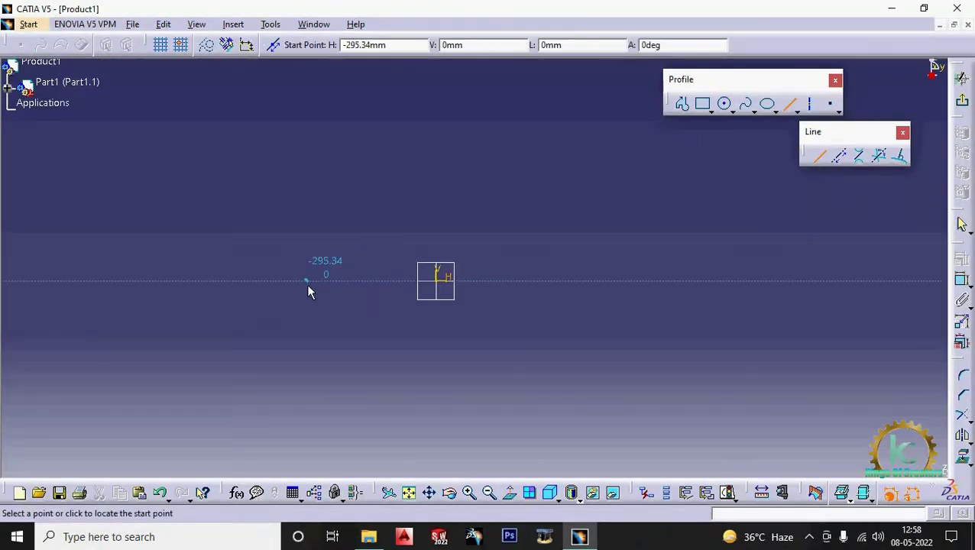
click(298, 281)
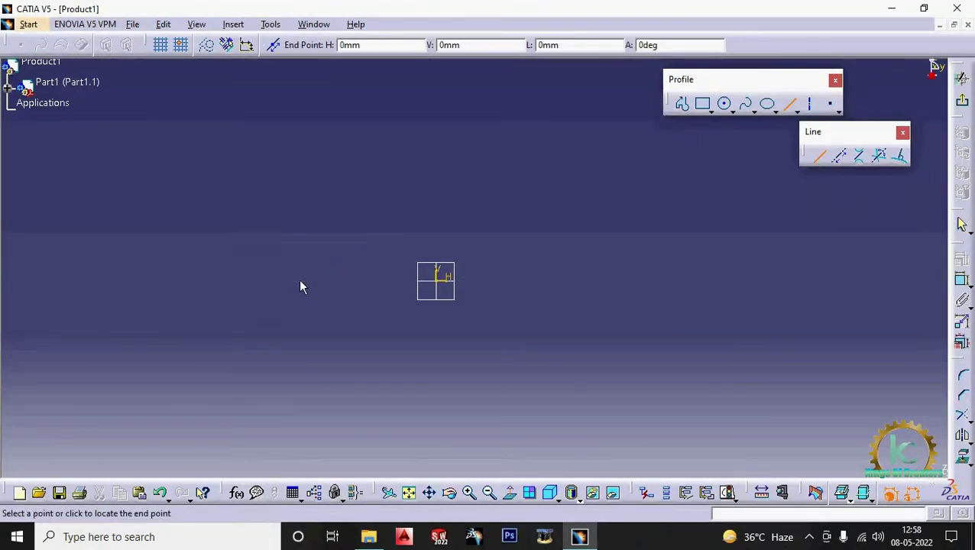
click(744, 281)
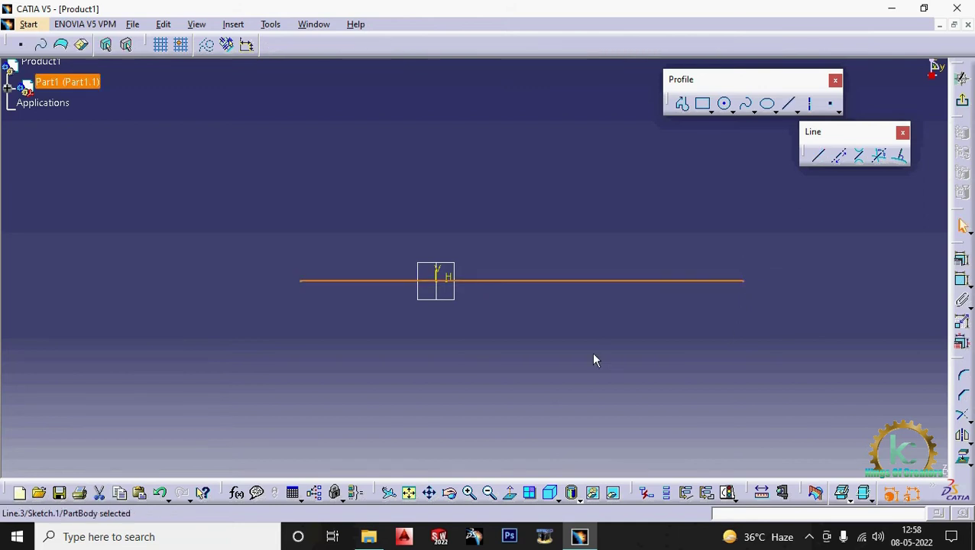
click(595, 360)
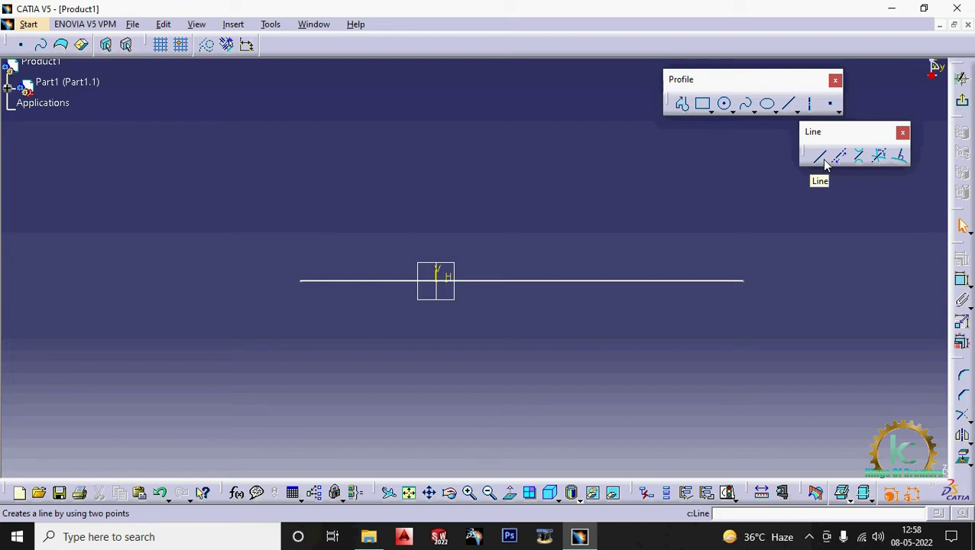
Begin a second line with its start point at H 50 mm and V 50 mm.
click(823, 161)
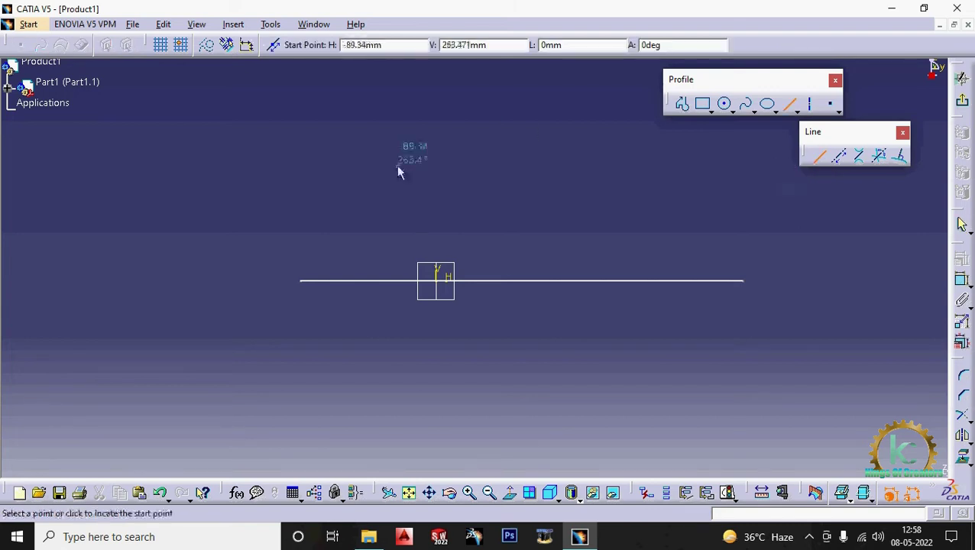
click(390, 45)
drag(390, 45, 343, 46)
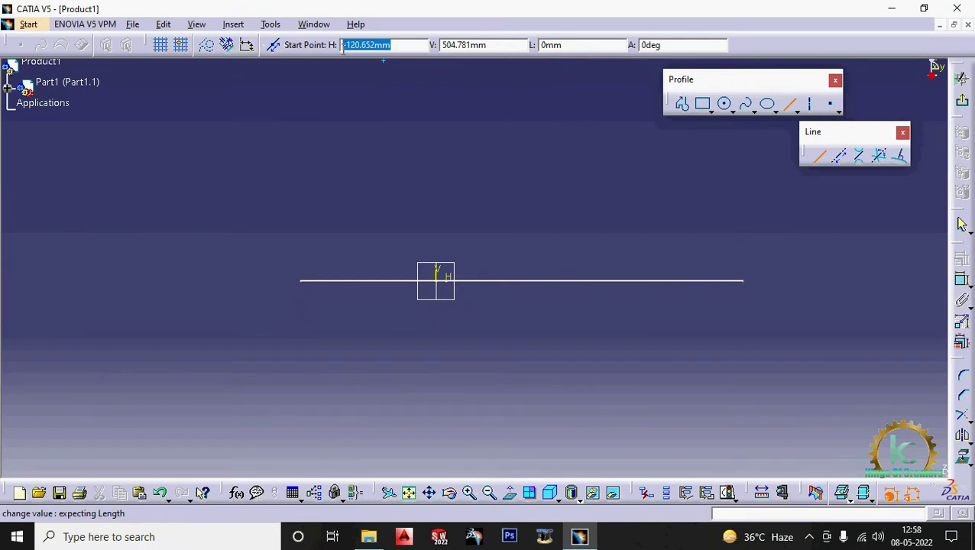
double_click(368, 45)
text(50mm)
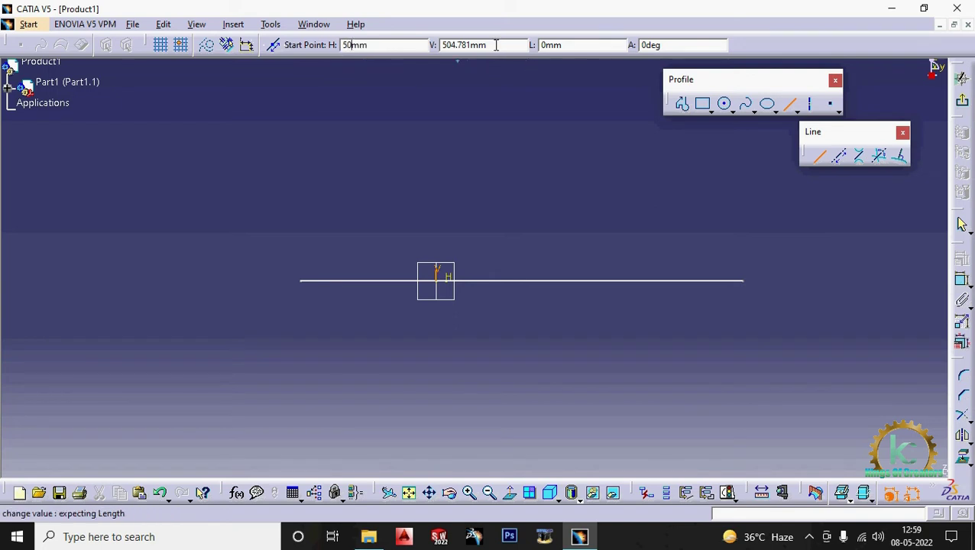
drag(496, 45, 441, 45)
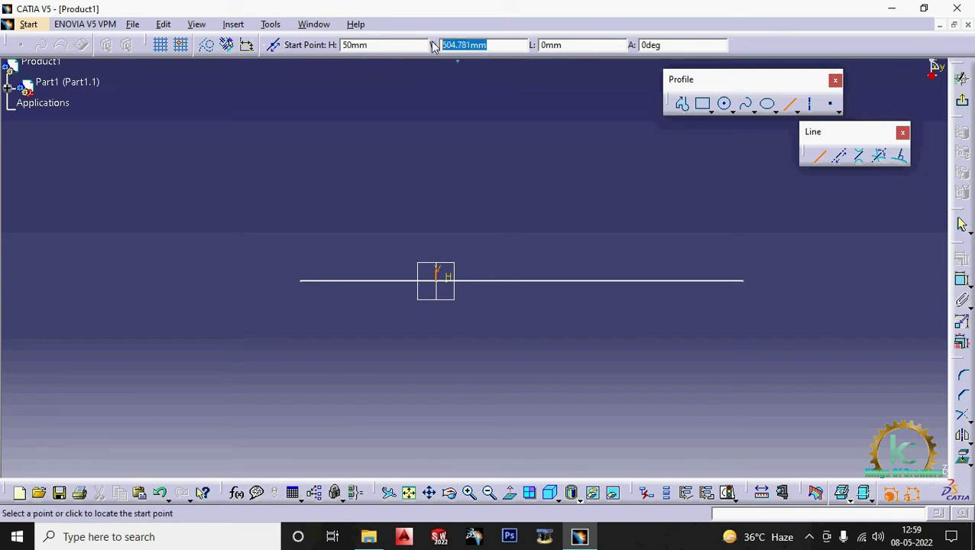
text(50mm)
key(Return)
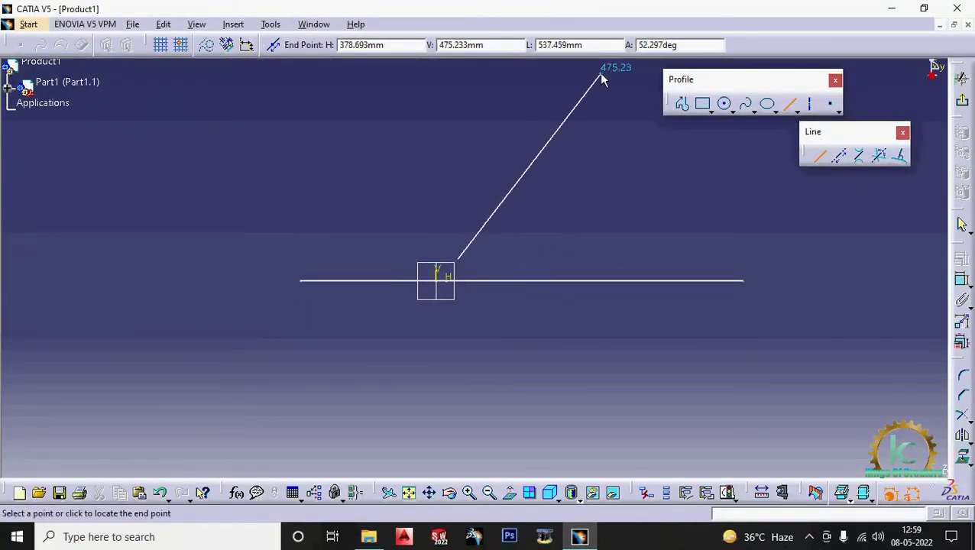
Finish the second line with a length of 250 mm and an angle of 85 degrees.
click(591, 46)
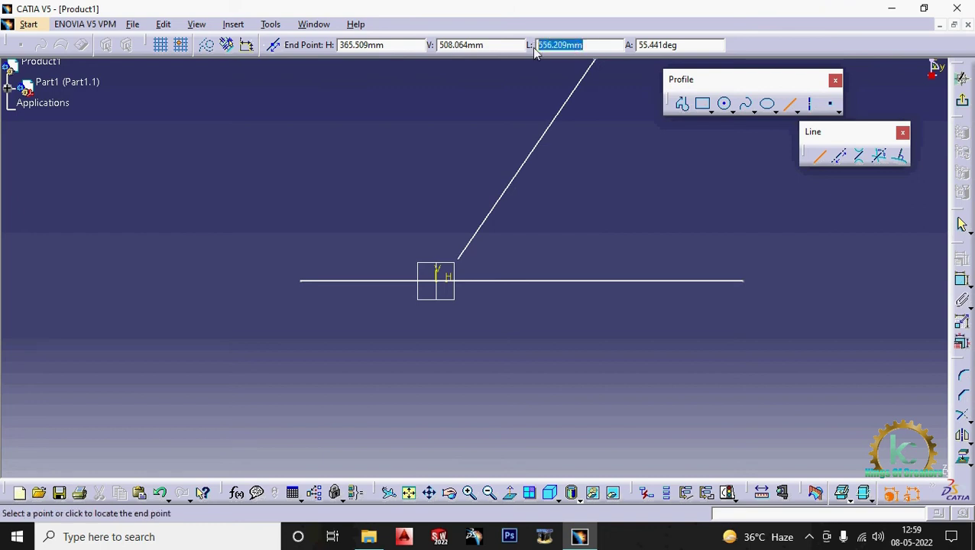
text(250)
key(Tab)
text(45)
key(Tab)
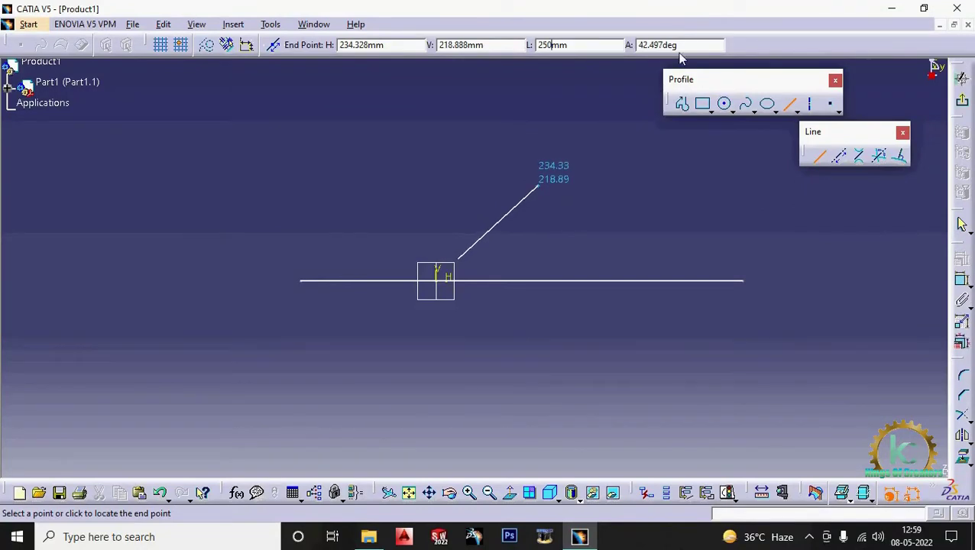
double_click(650, 45)
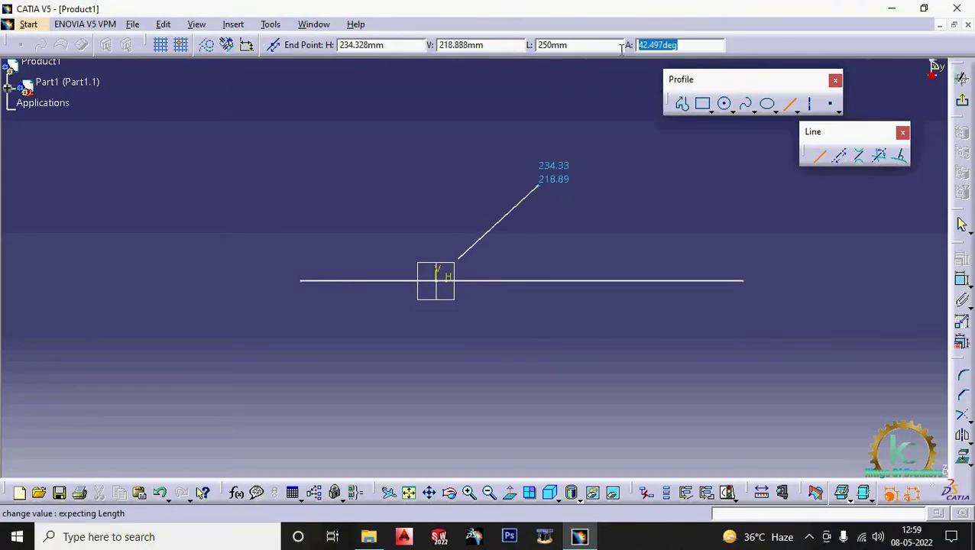
text(85)
key(Return)
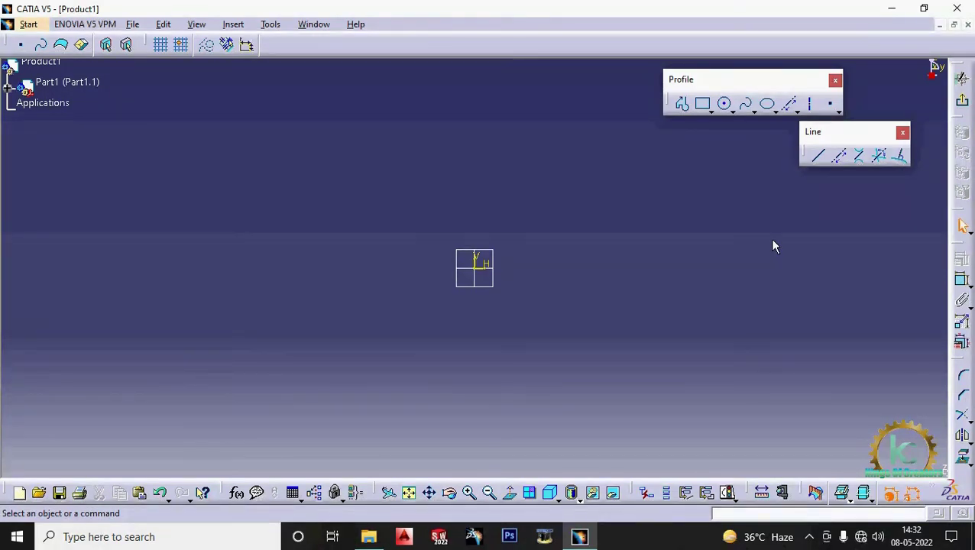
Create a horizontal infinite line slightly below the sketch origin.
click(839, 155)
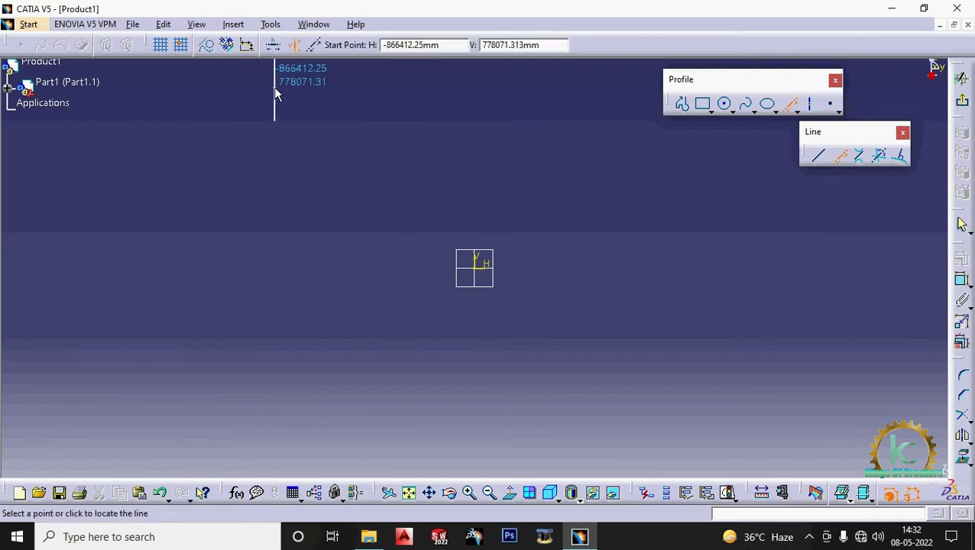
click(273, 46)
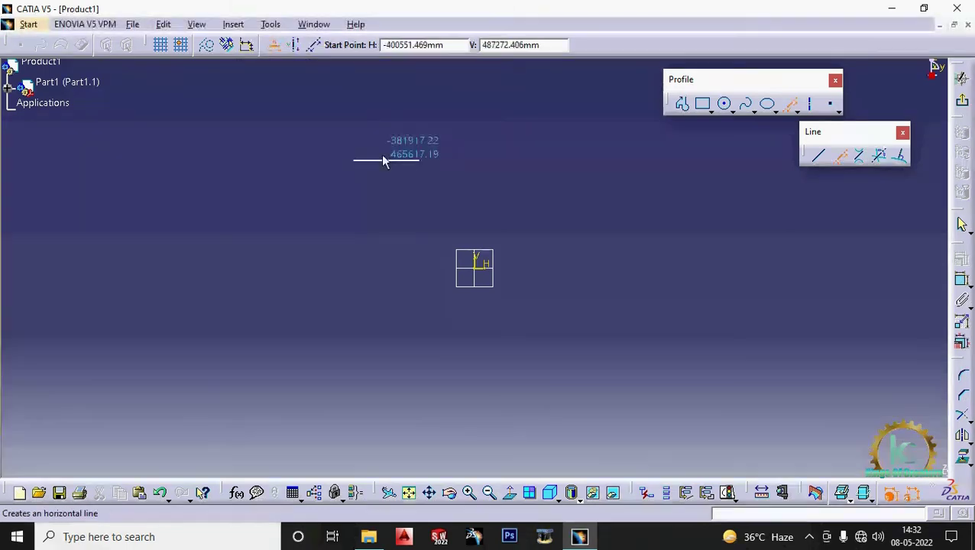
click(409, 282)
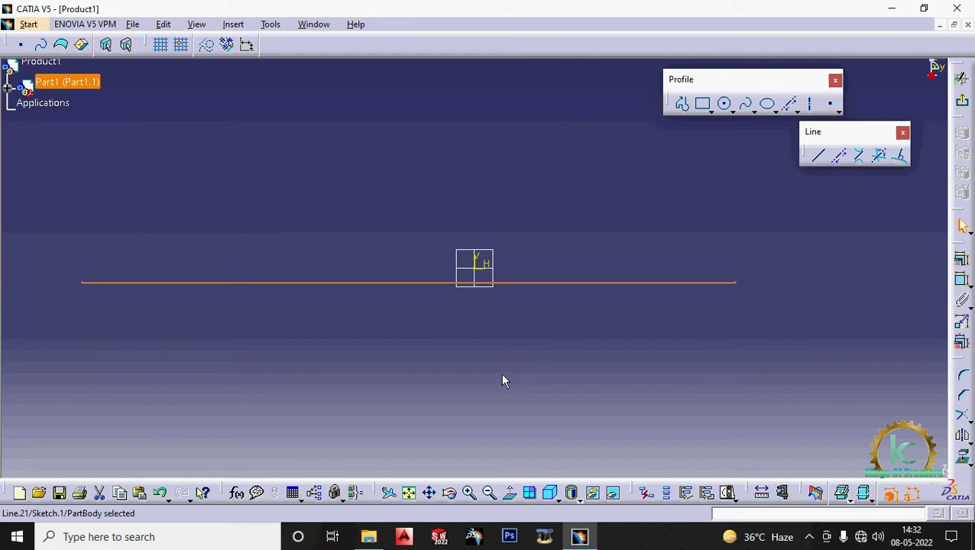
Create a vertical infinite line to the left of the sketch origin, crossing the horizontal one.
click(838, 157)
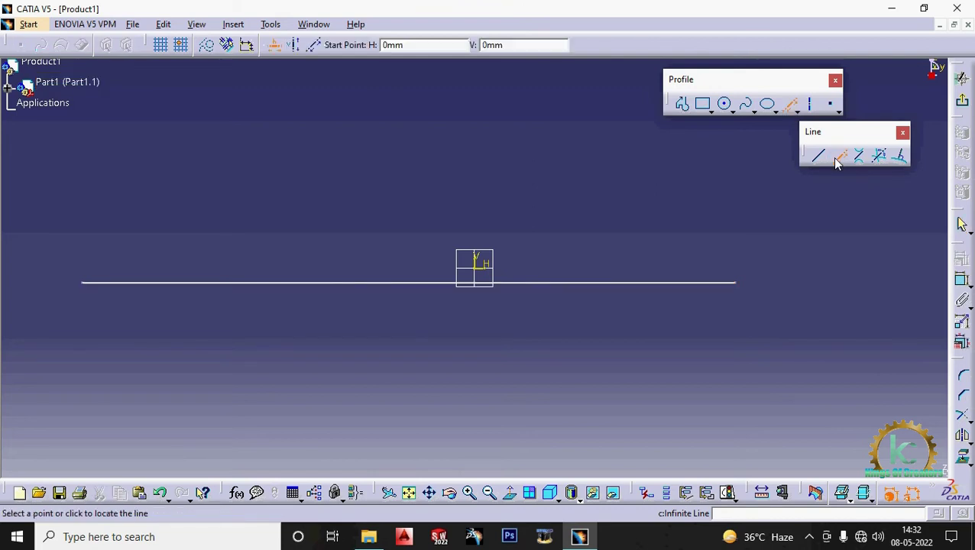
click(293, 45)
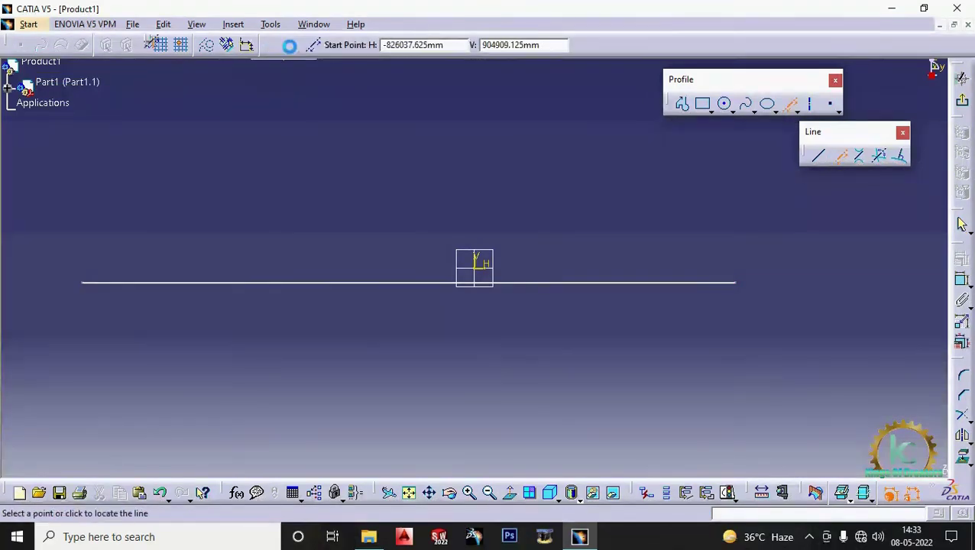
click(419, 252)
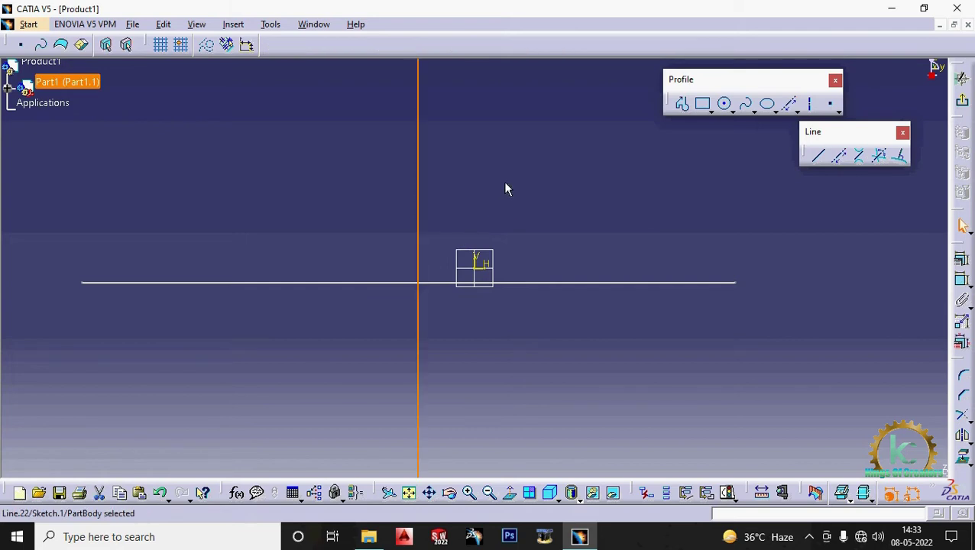
Create a two-point infinite line through a point below and right of the origin at an angle of 50 degrees.
click(838, 156)
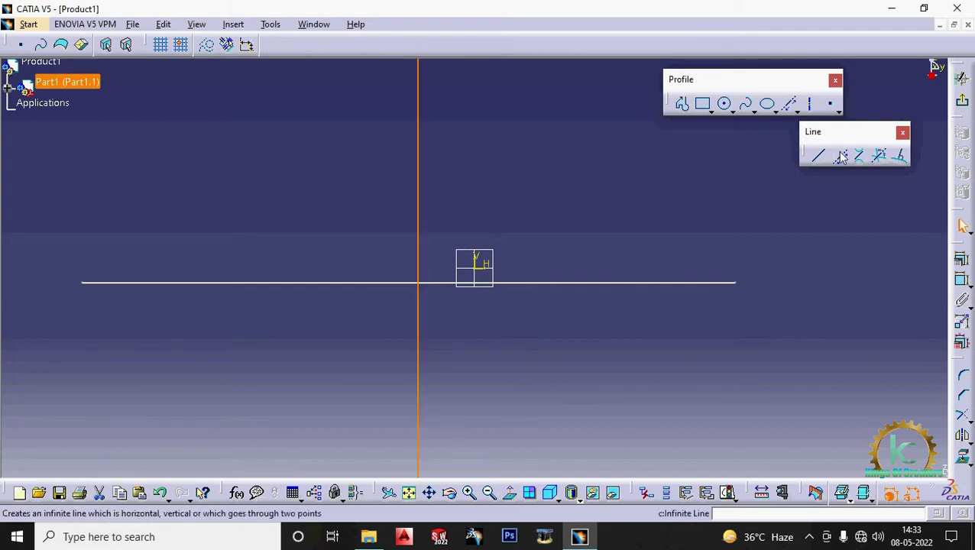
click(313, 45)
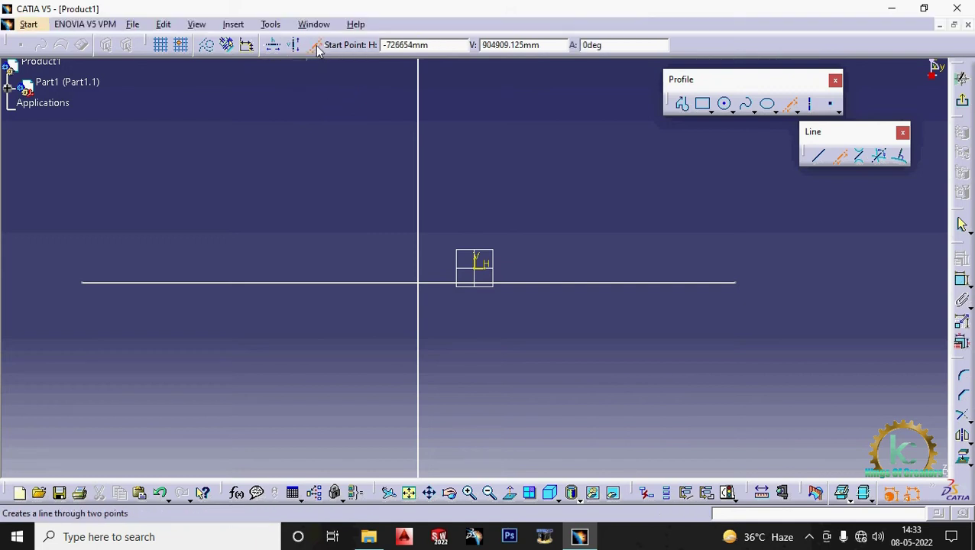
click(523, 343)
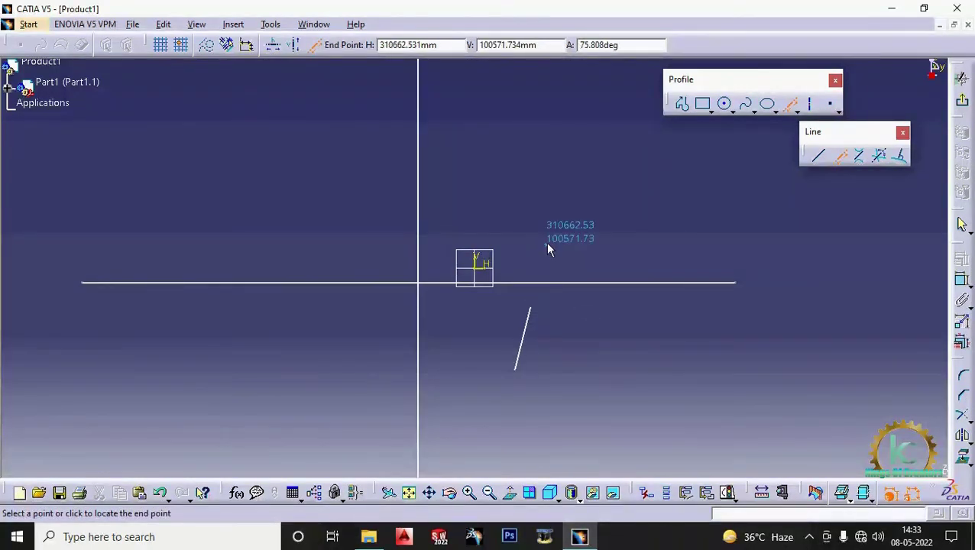
double_click(615, 45)
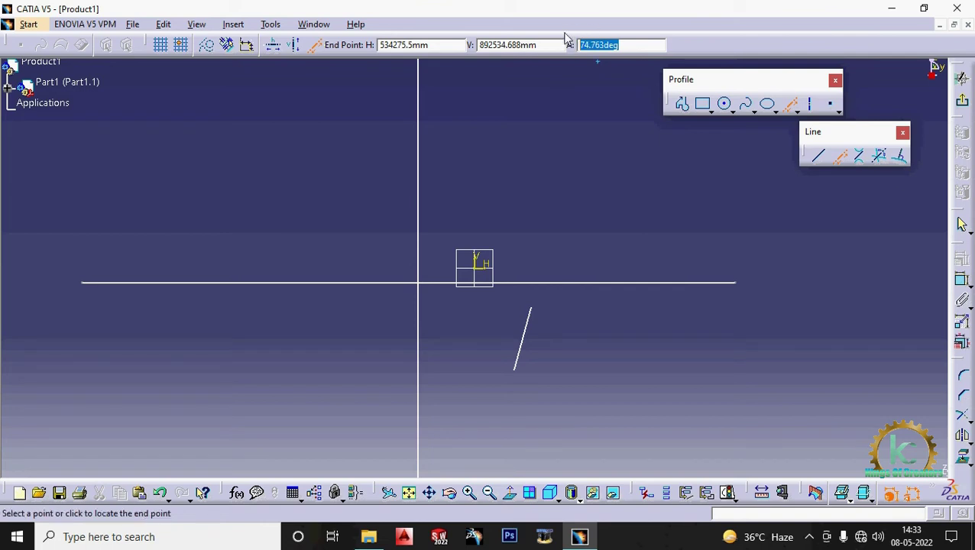
key(BackSpace)
text(50)
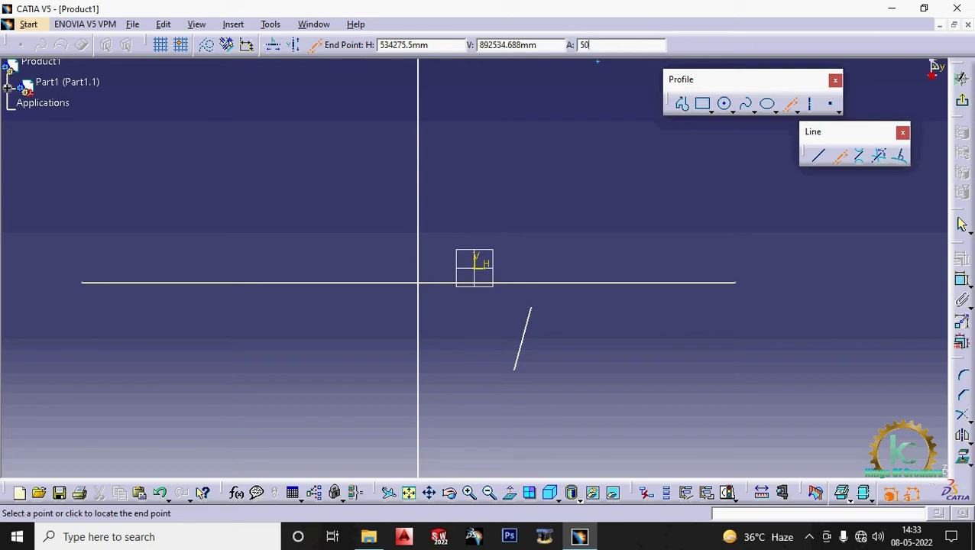
key(Return)
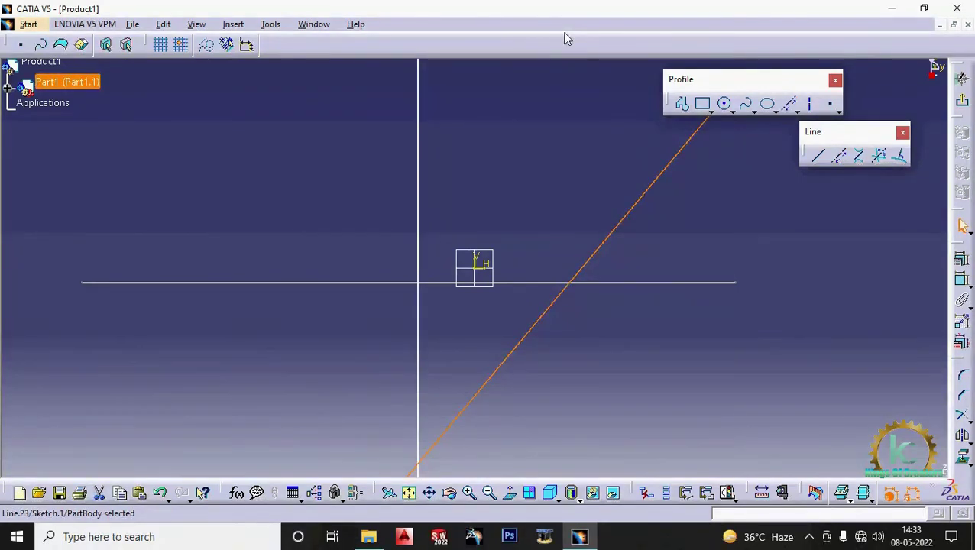
middle_drag(515, 183, 512, 238)
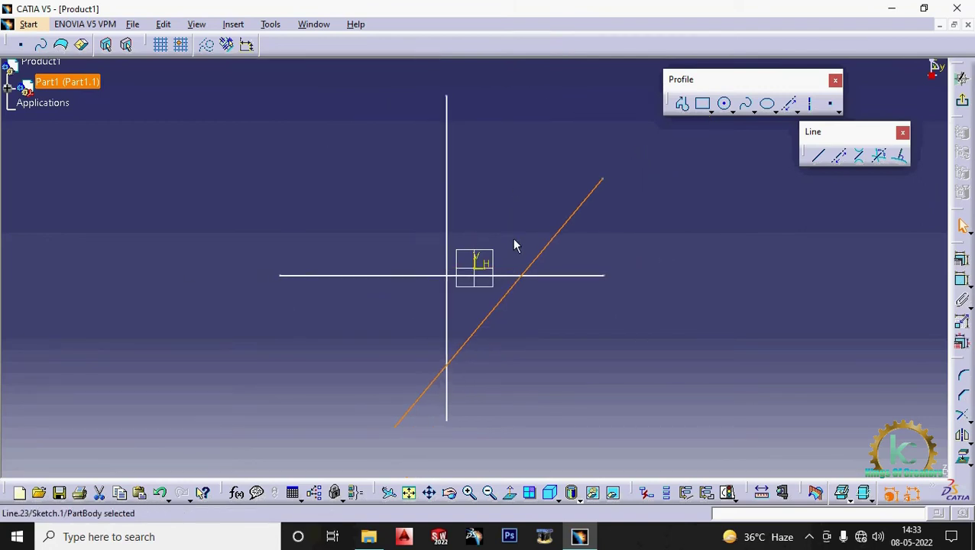
click(512, 238)
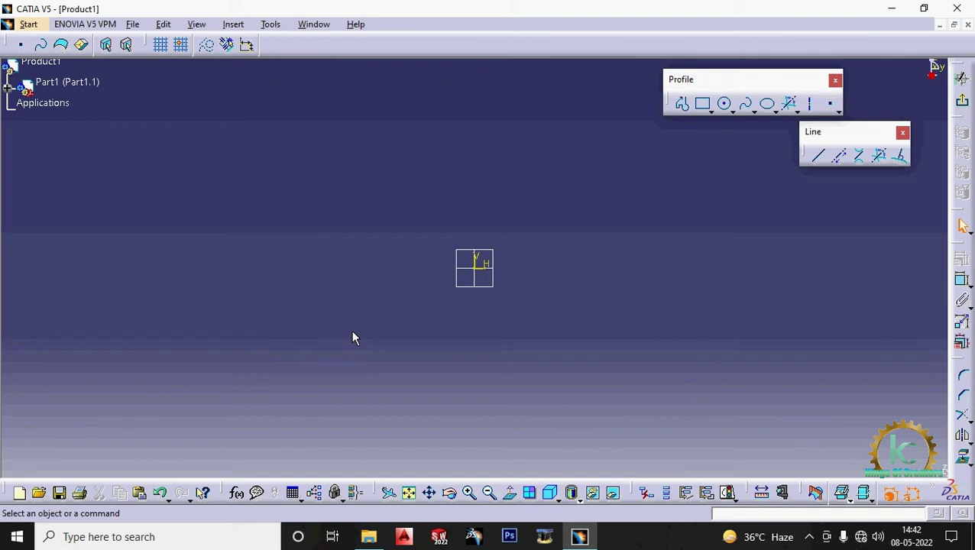
Draw a large circle left of the sketch origin and a smaller one, about 482334 mm in radius, to the lower right of it.
click(726, 104)
click(236, 290)
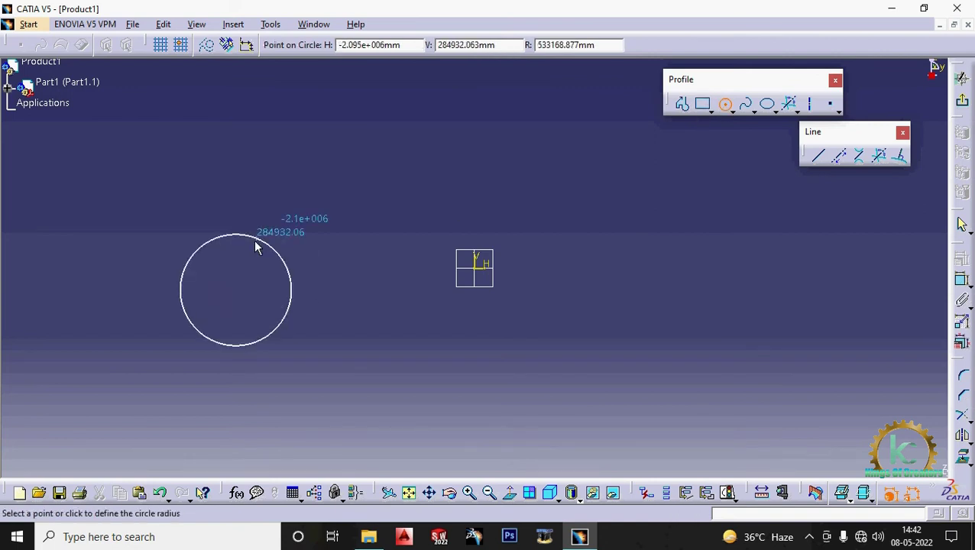
click(269, 214)
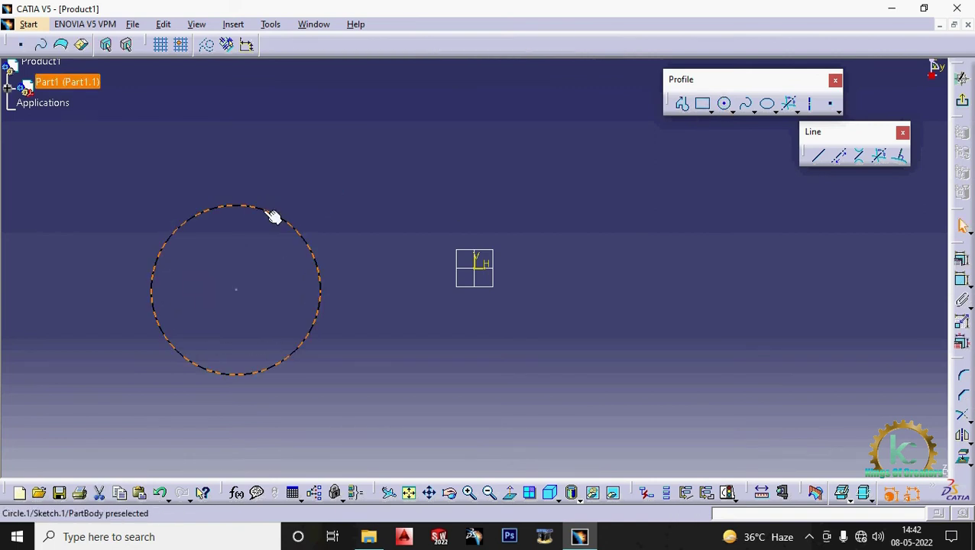
click(728, 107)
click(662, 334)
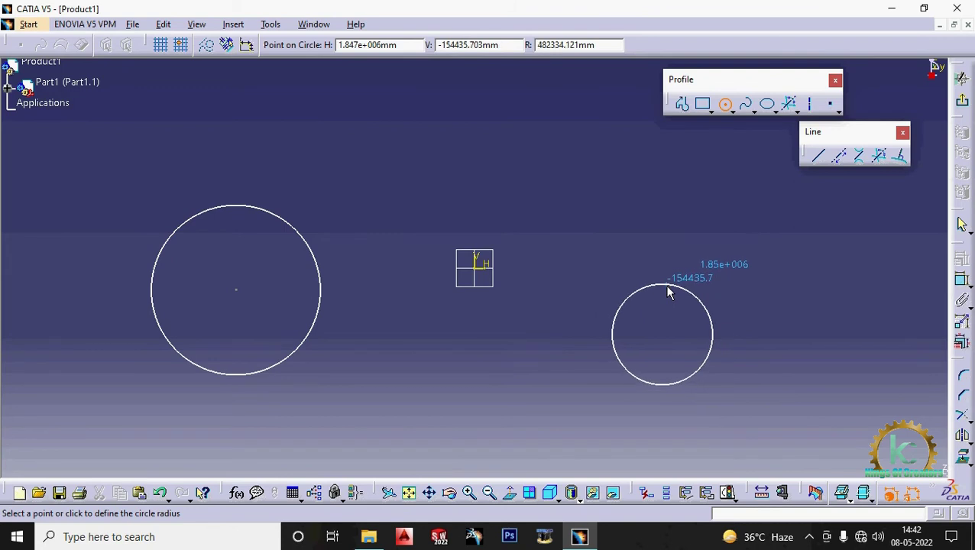
click(667, 292)
click(638, 240)
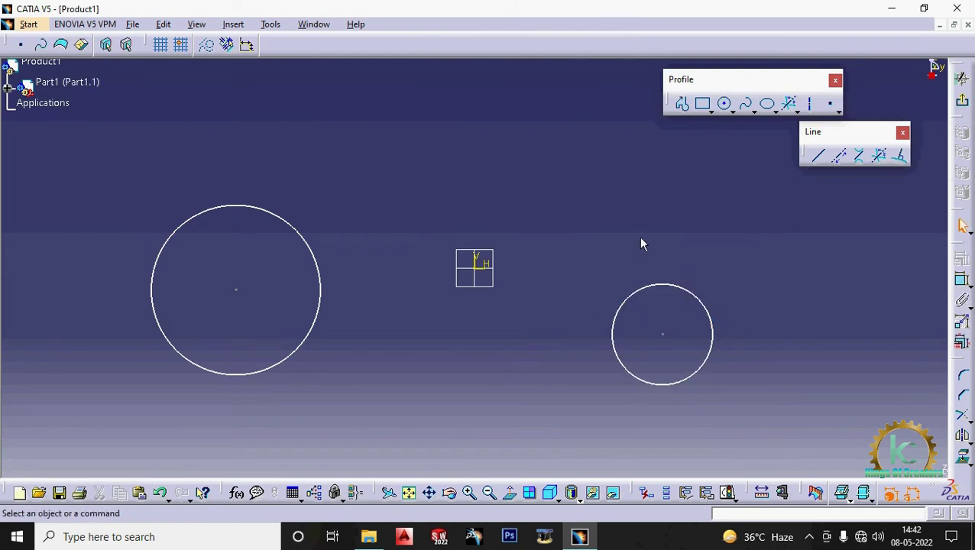
Connect the two circles with two bi-tangent lines, one along their upper sides and one along their lower sides.
click(858, 157)
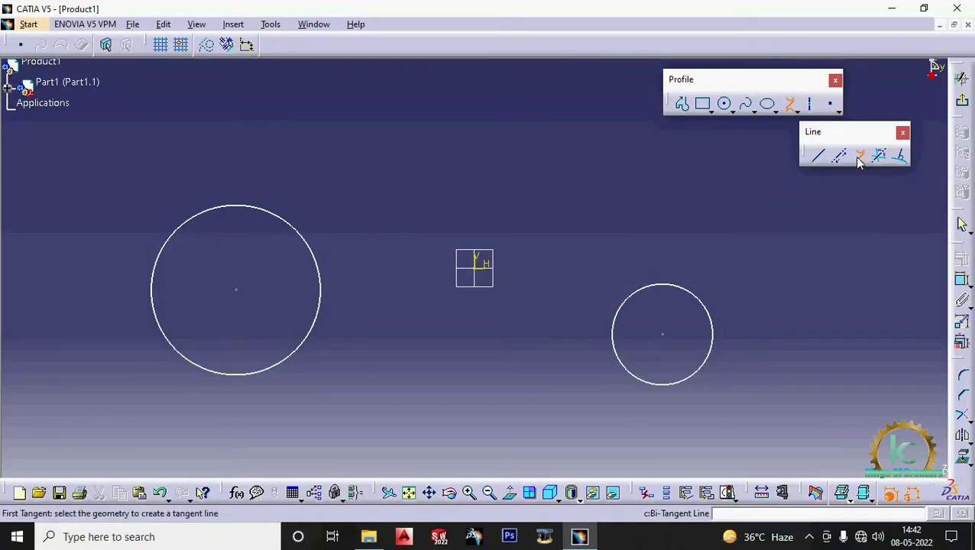
click(284, 220)
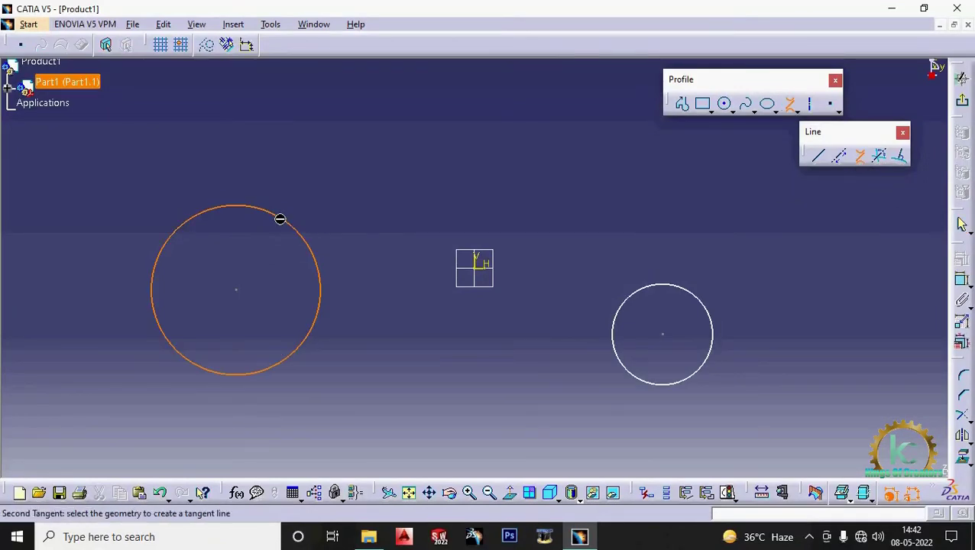
click(667, 293)
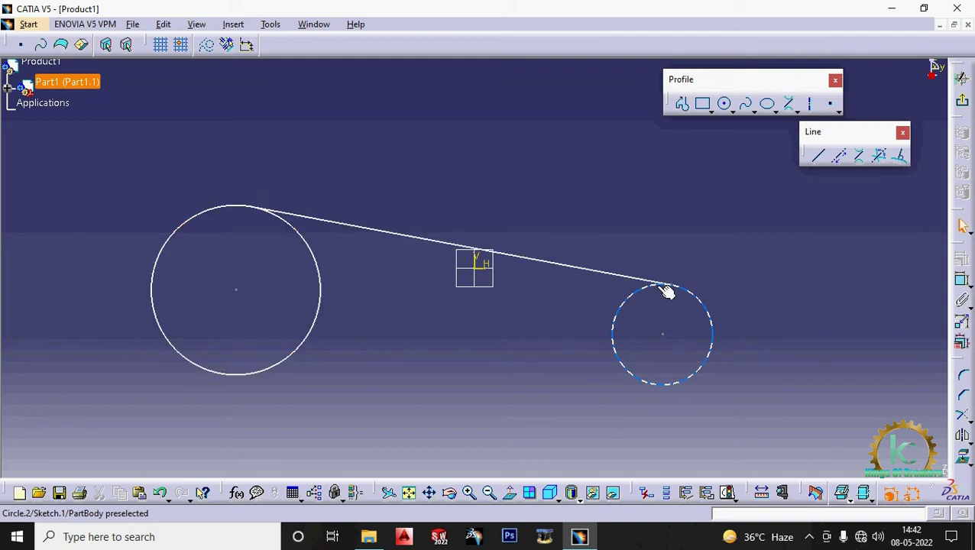
click(859, 156)
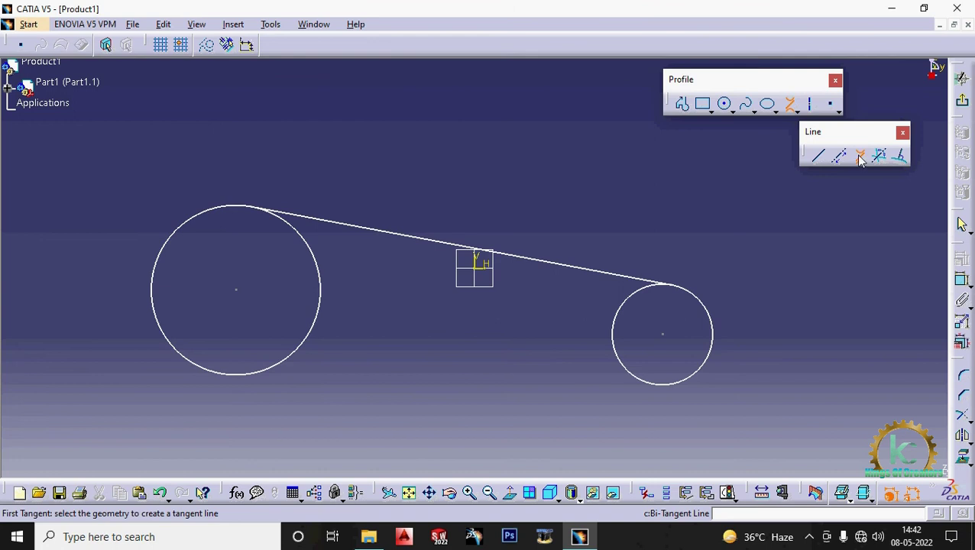
click(244, 374)
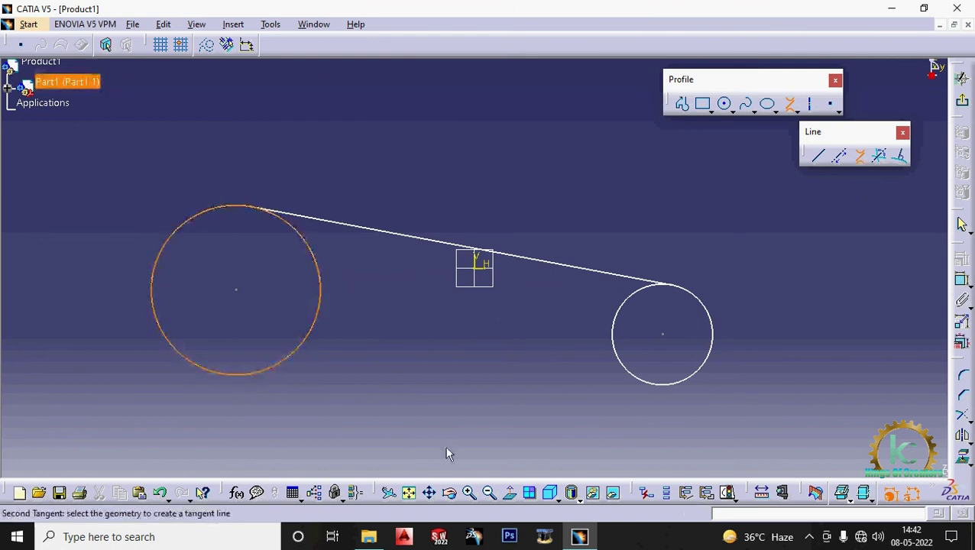
click(654, 385)
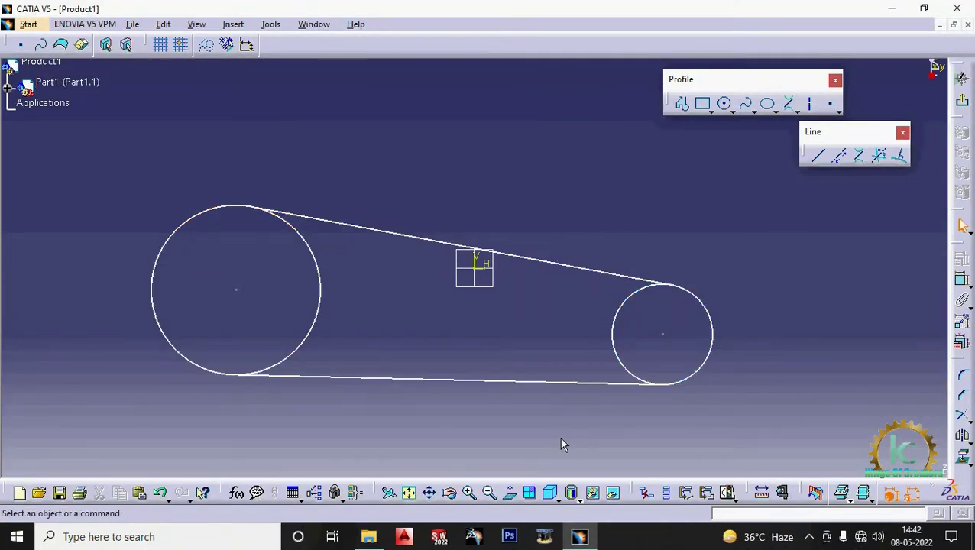
Draw a small third circle above and to the right of the two connected circles.
click(724, 103)
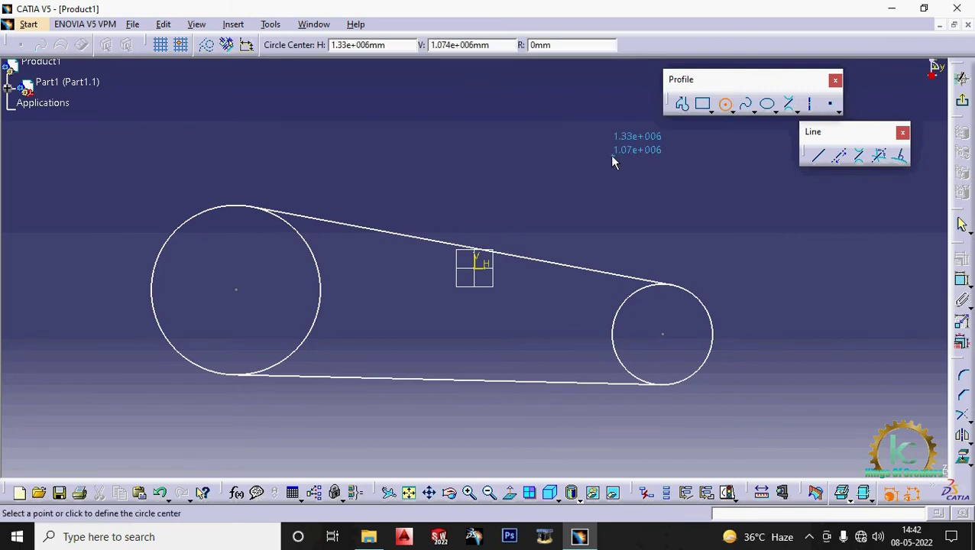
click(850, 257)
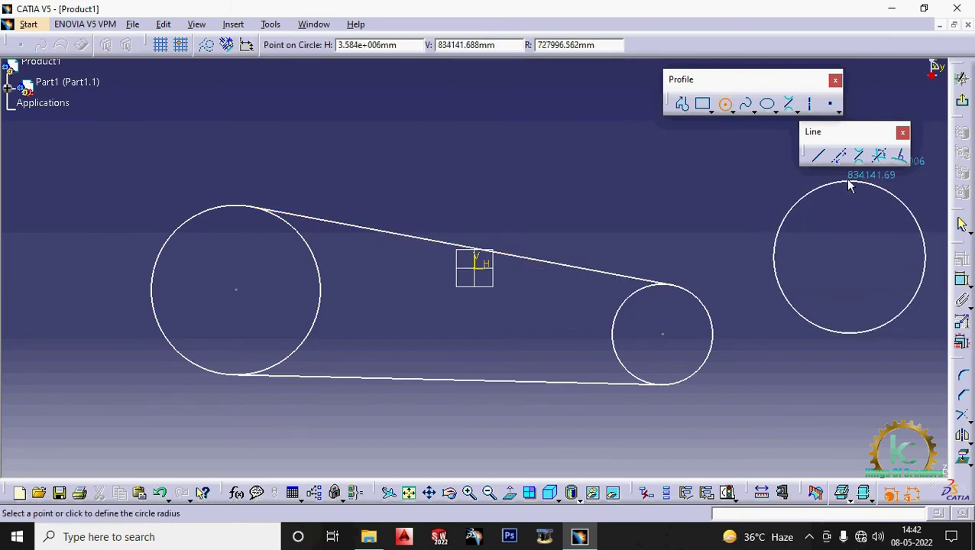
click(862, 225)
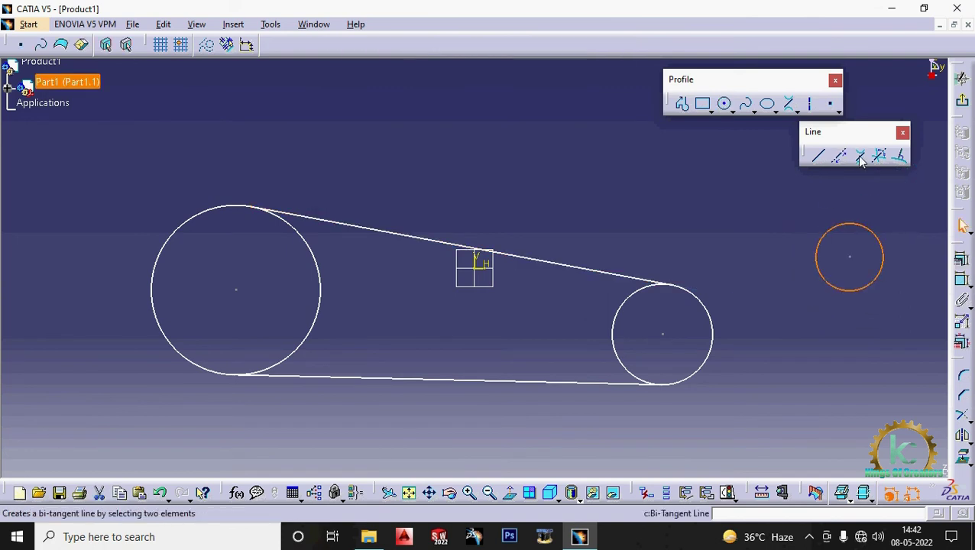
click(833, 182)
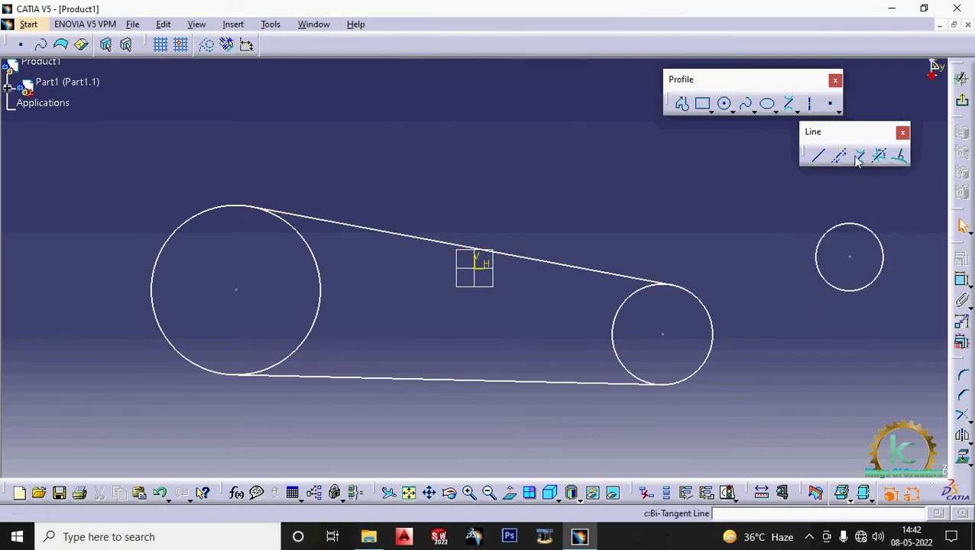
Join the small third circle to the middle circle with bi-tangent lines along their upper and lower sides.
click(858, 156)
click(826, 233)
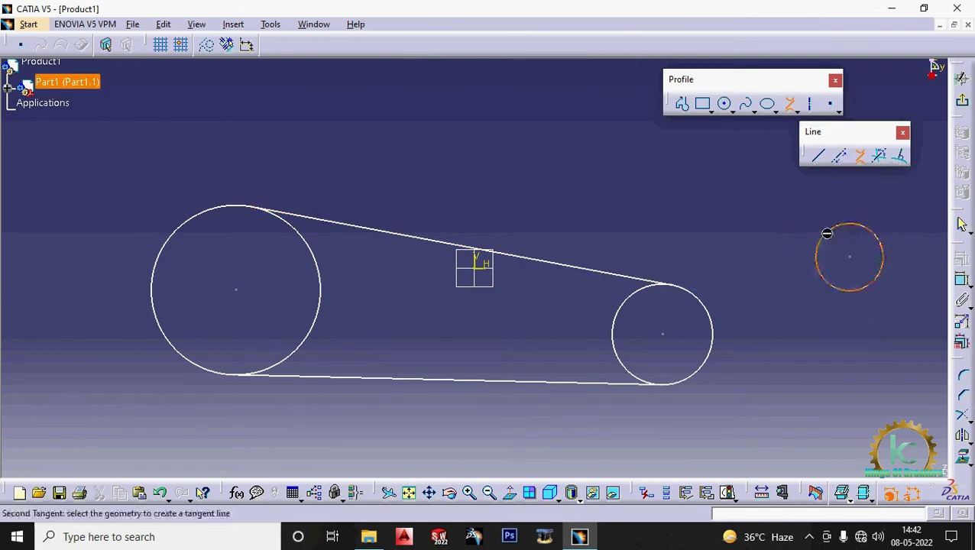
click(648, 295)
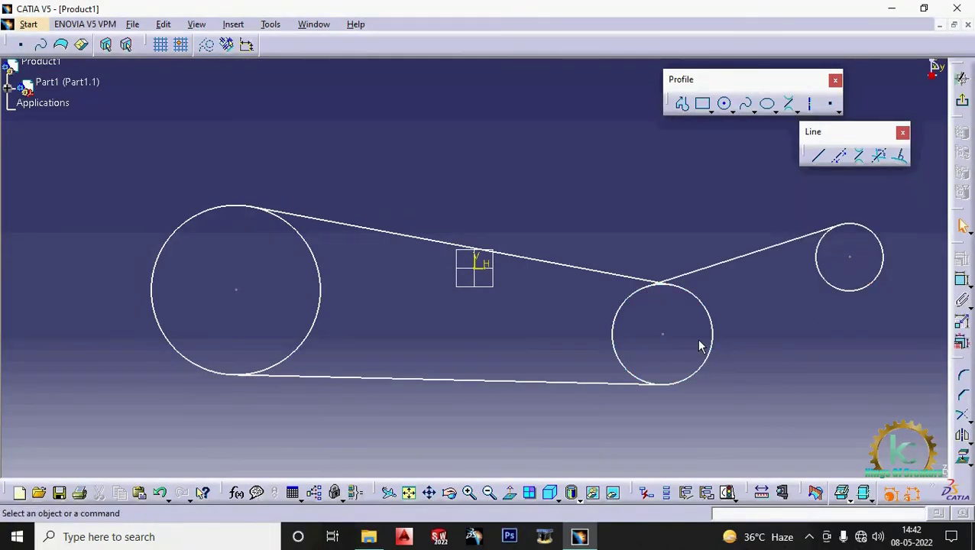
click(860, 155)
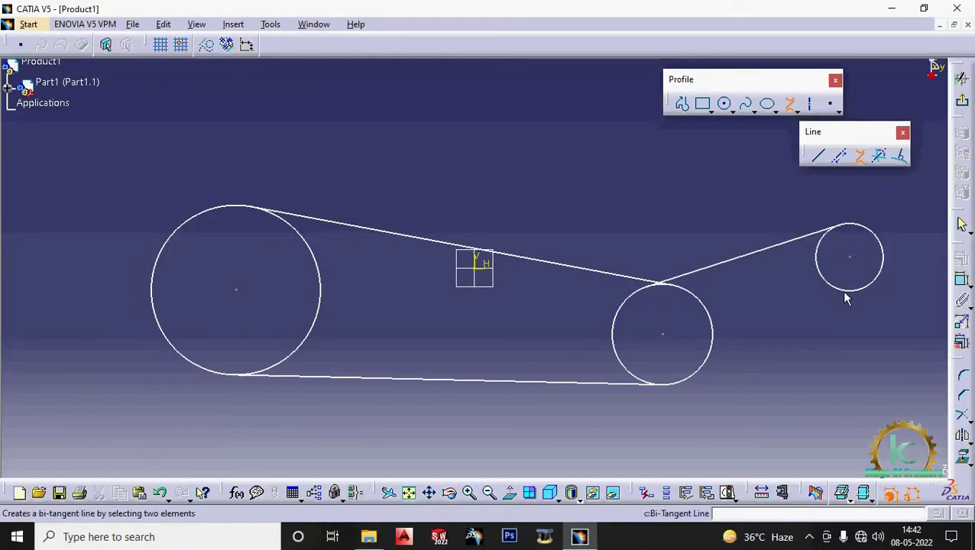
click(699, 372)
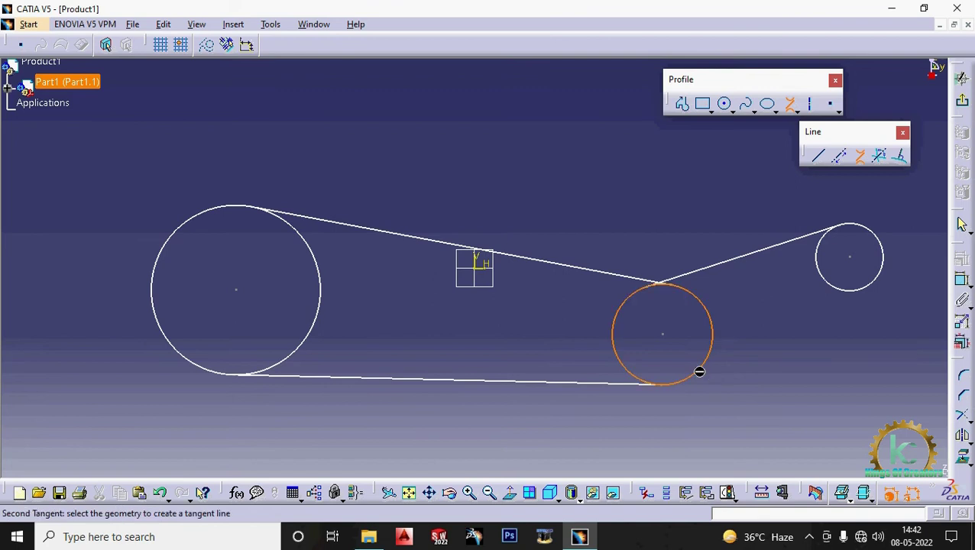
click(863, 292)
mouse_move(713, 321)
middle_down()
mouse_move(703, 269)
mouse_move(701, 318)
mouse_move(743, 307)
mouse_move(706, 311)
middle_up()
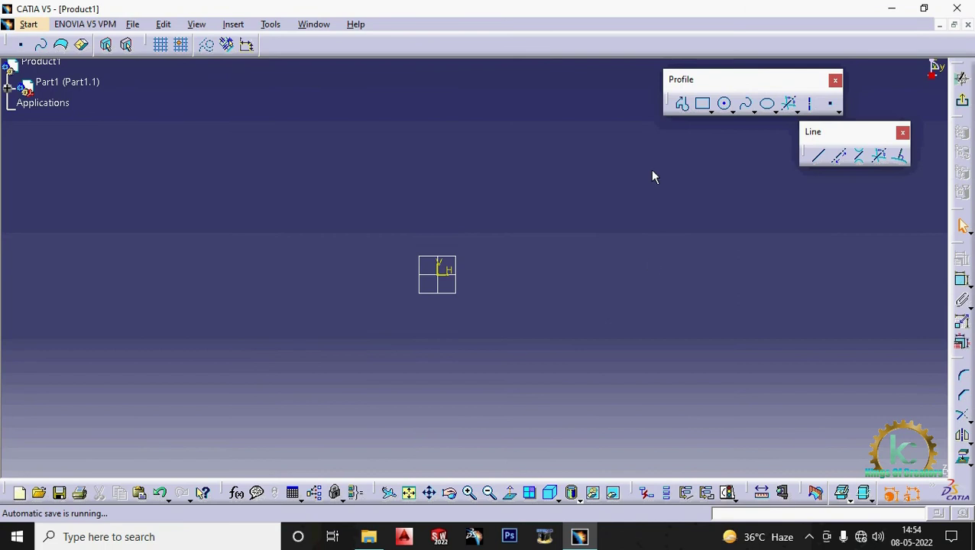
Sketch two separate profile lines: a steep one left of the origin and a nearly horizontal one below it at about 2.6 degrees.
click(682, 105)
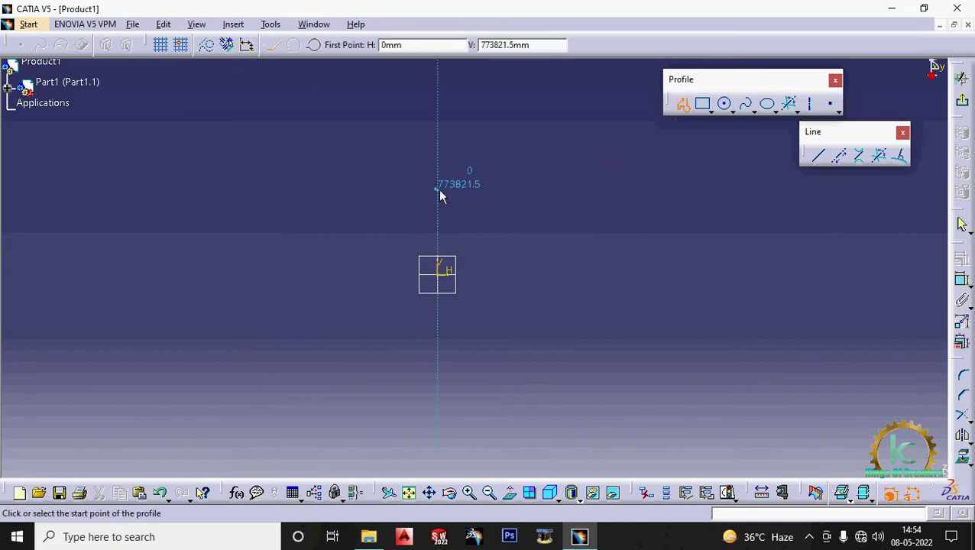
click(264, 163)
click(285, 396)
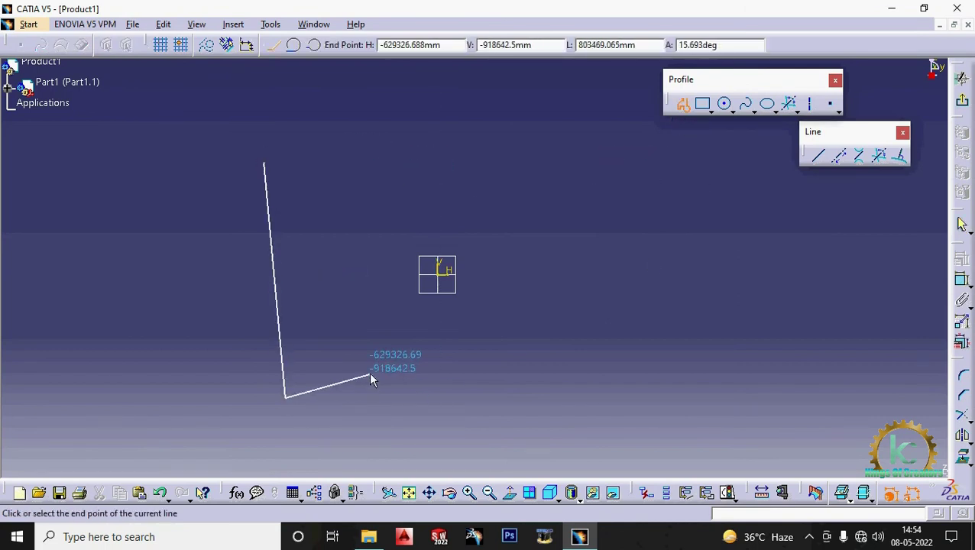
key(Escape)
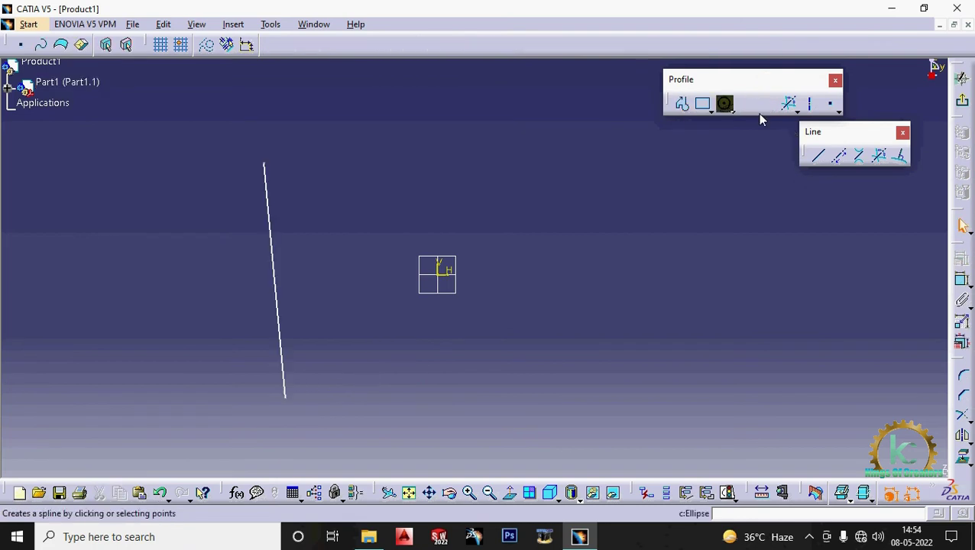
click(687, 110)
click(322, 339)
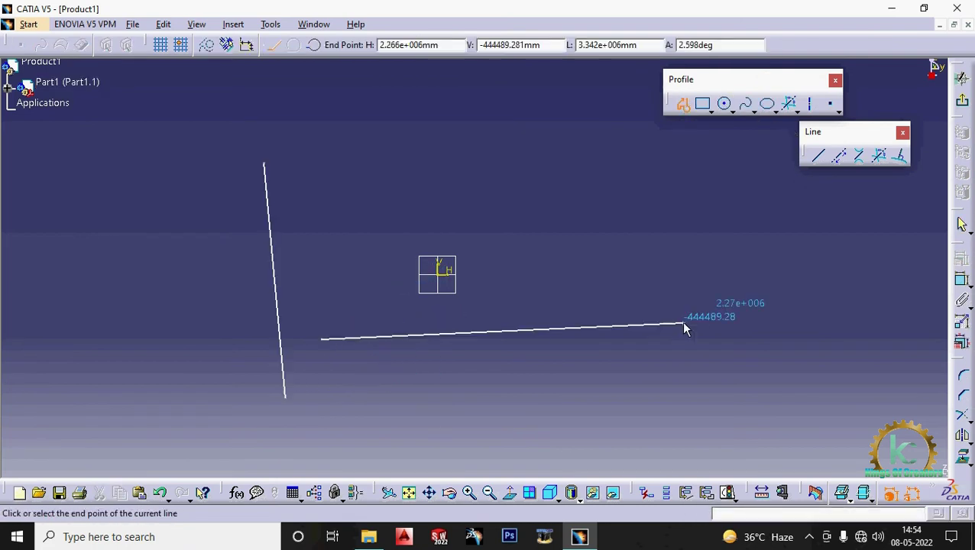
click(687, 324)
key(Escape)
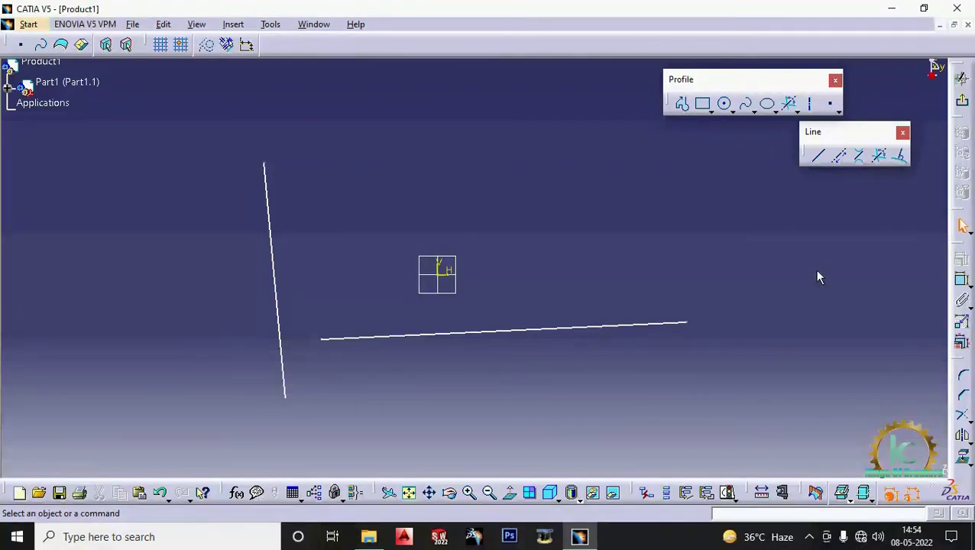
Create a bisecting line between the steep line and the nearly horizontal line.
click(880, 157)
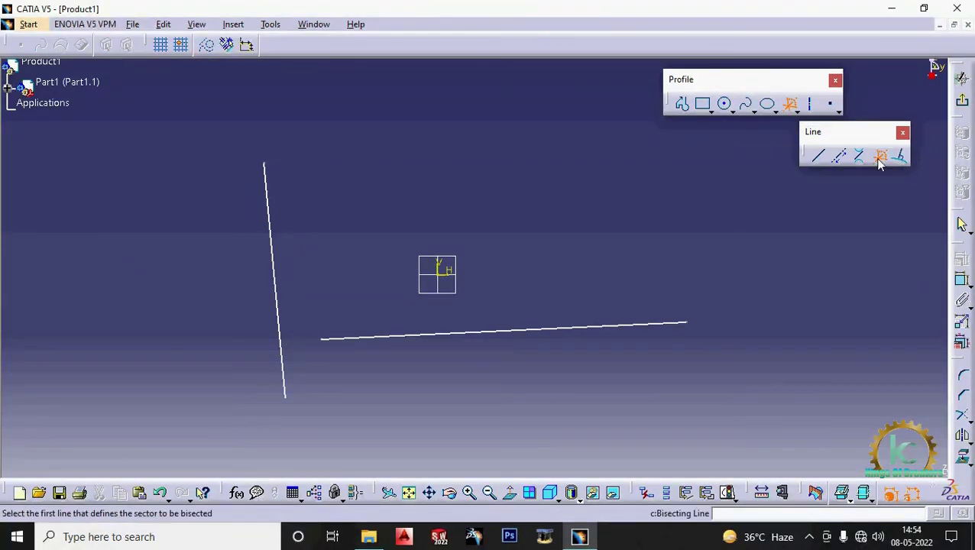
click(270, 249)
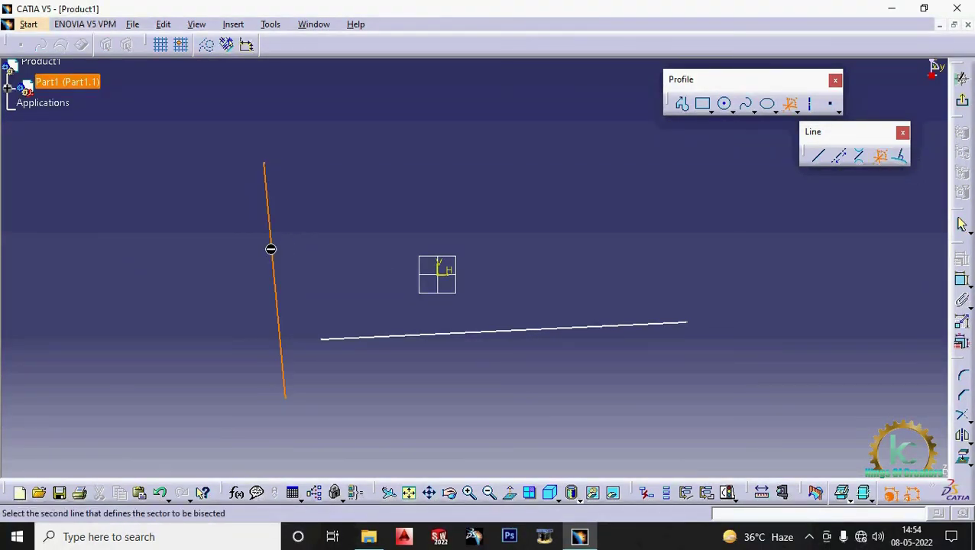
click(403, 337)
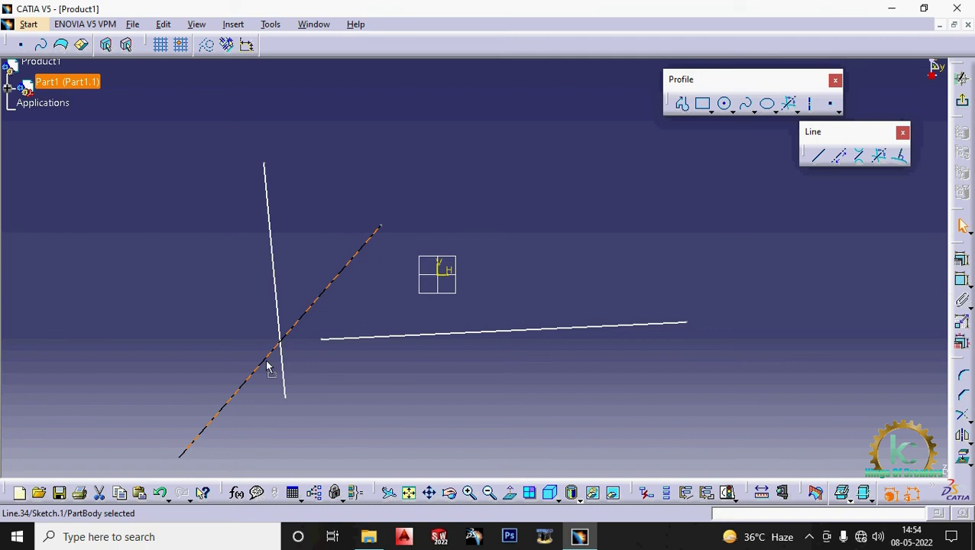
click(445, 386)
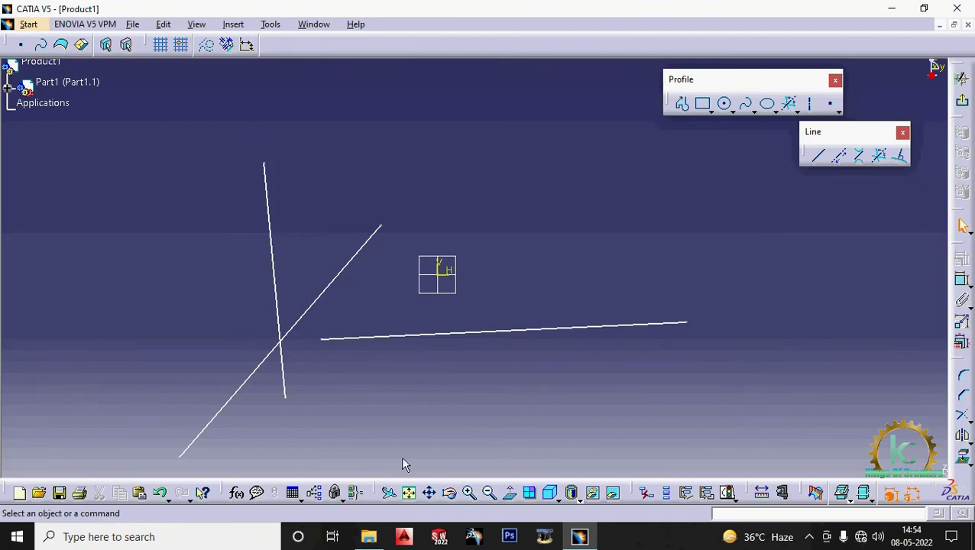
Delete the nearly horizontal line and the bisecting line.
click(447, 336)
key(Delete)
click(302, 317)
key(Delete)
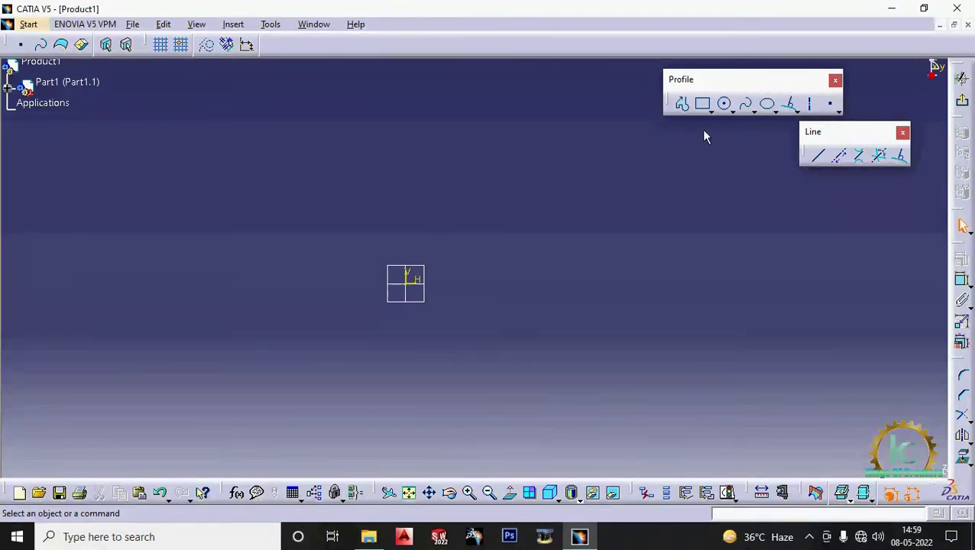
Draw a circle to the left of the sketch origin in the emptied sketch.
click(723, 103)
click(216, 310)
click(252, 242)
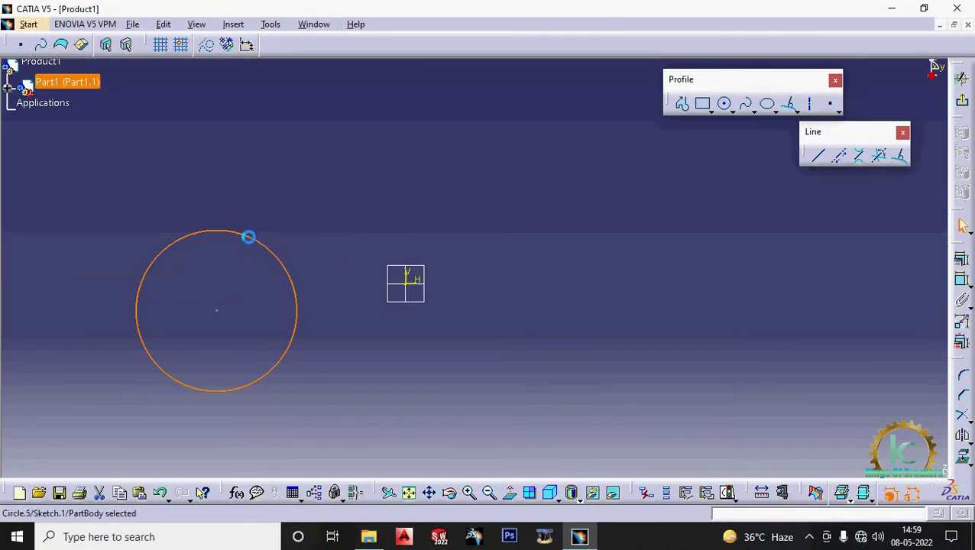
Draw a wavy open spline through four points to the right of the sketch origin.
click(746, 104)
click(438, 349)
click(497, 240)
click(620, 262)
click(690, 236)
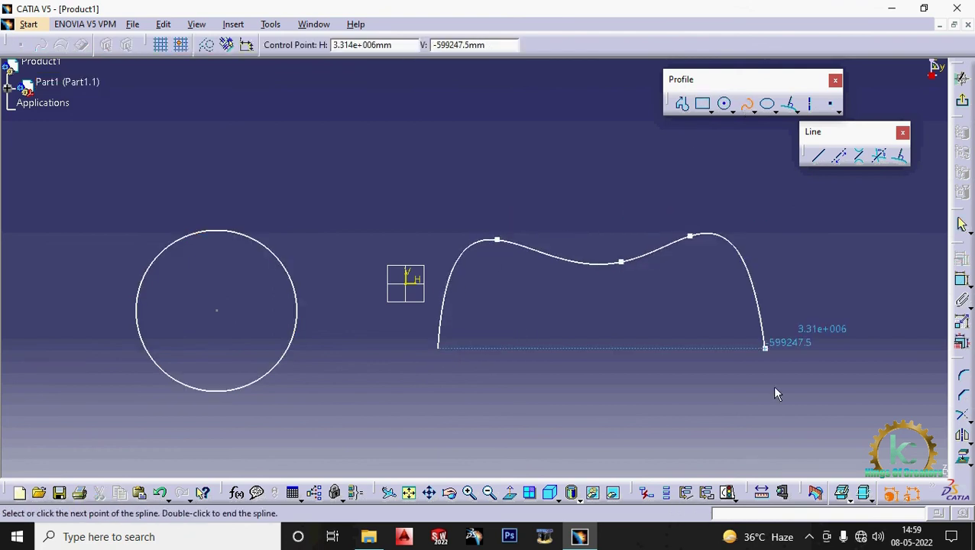
key(Escape)
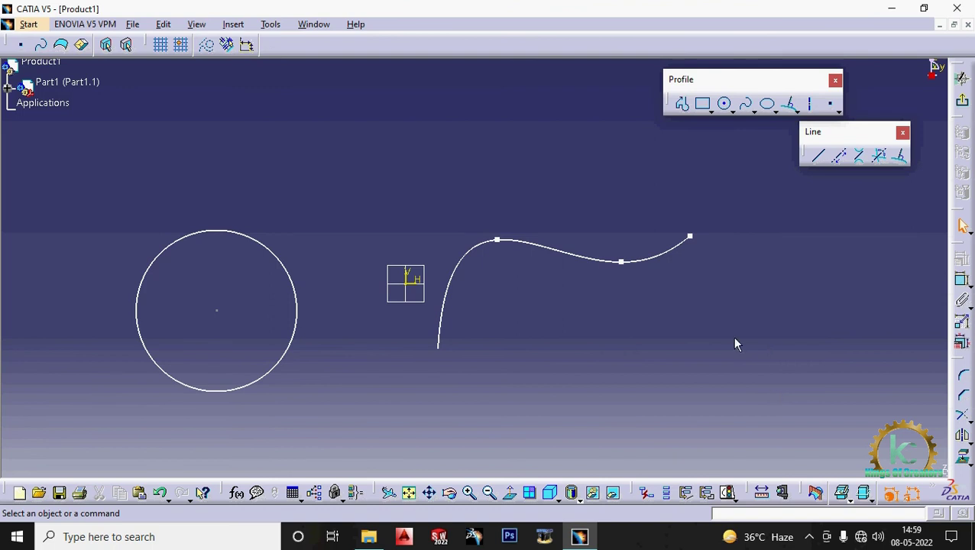
Create a line normal to the circle, extending upward and outward from its topmost point.
click(902, 157)
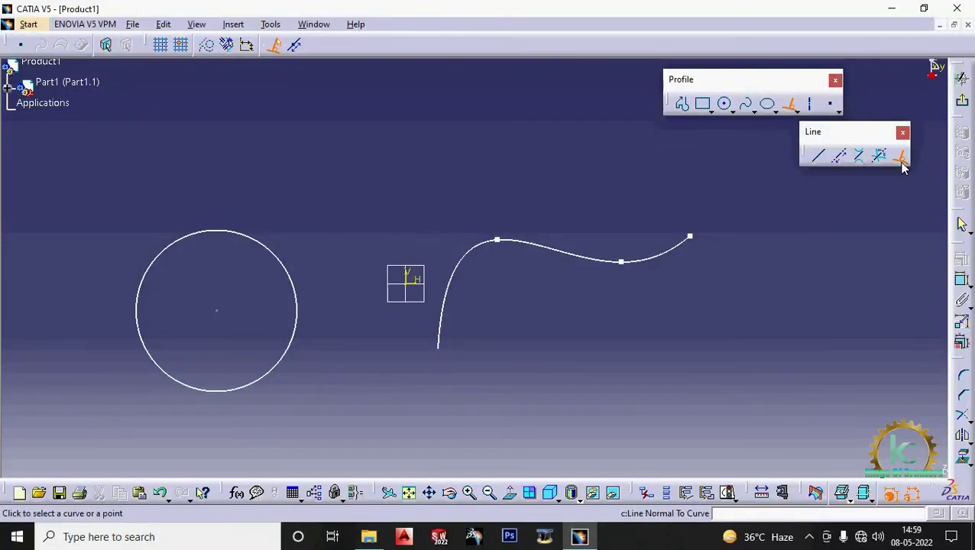
click(217, 232)
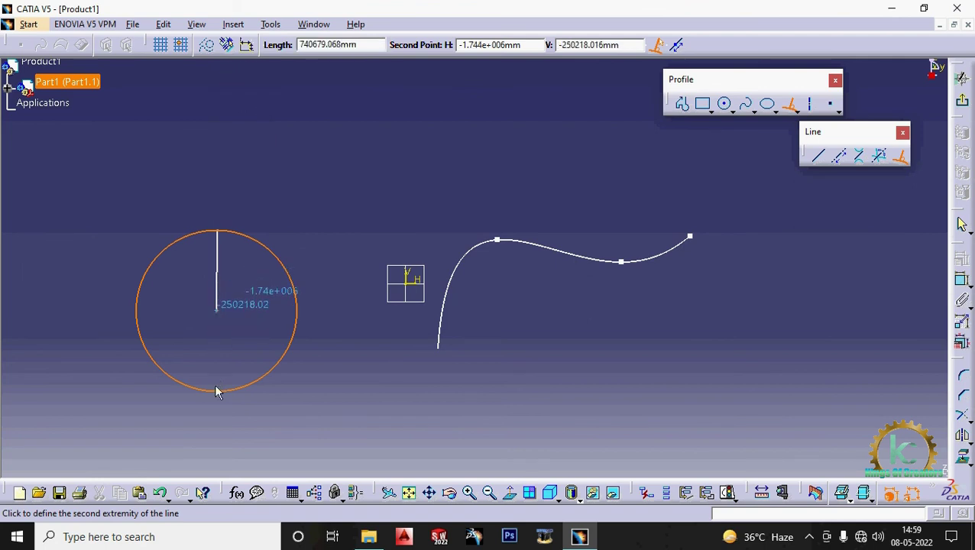
click(230, 115)
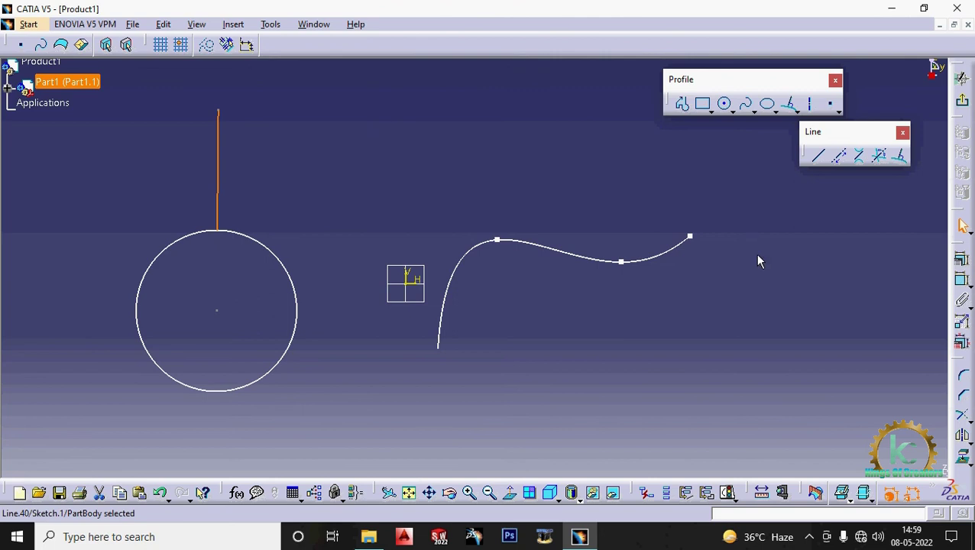
click(795, 277)
Create a line normal to the spline, extending upward from between its second and third points.
click(901, 157)
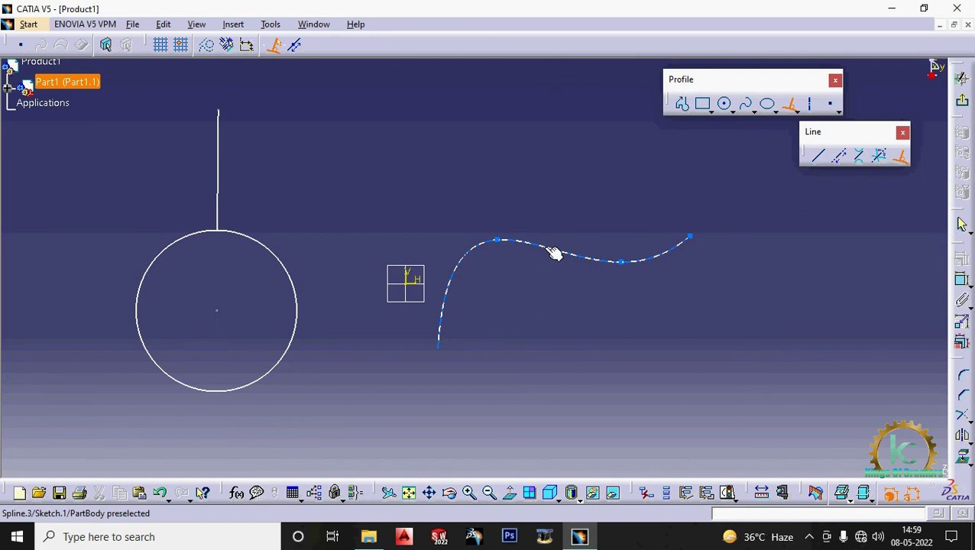
click(548, 246)
click(553, 114)
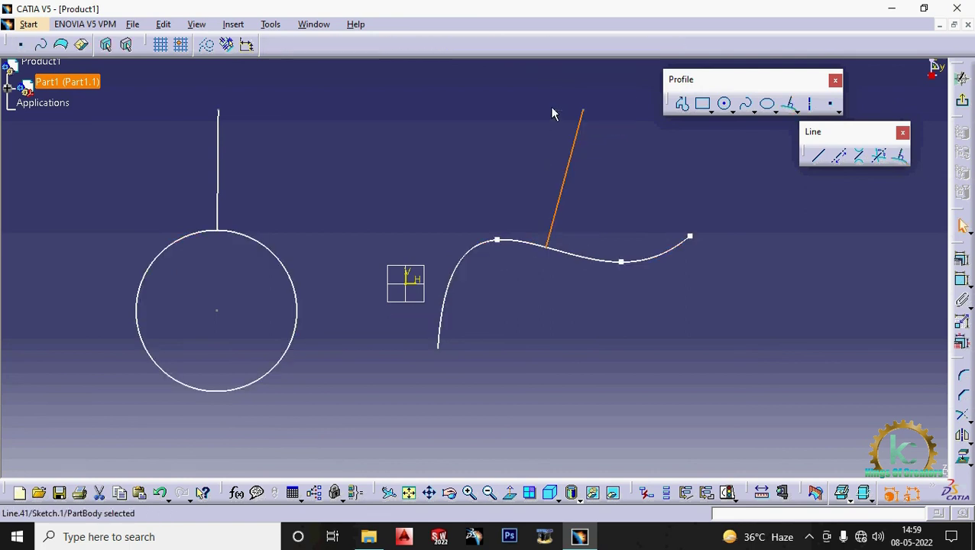
click(631, 351)
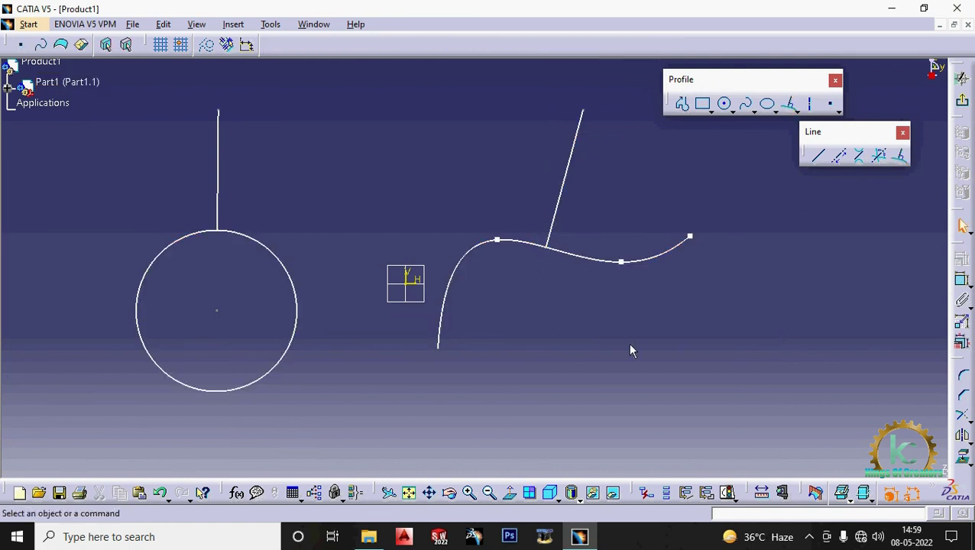